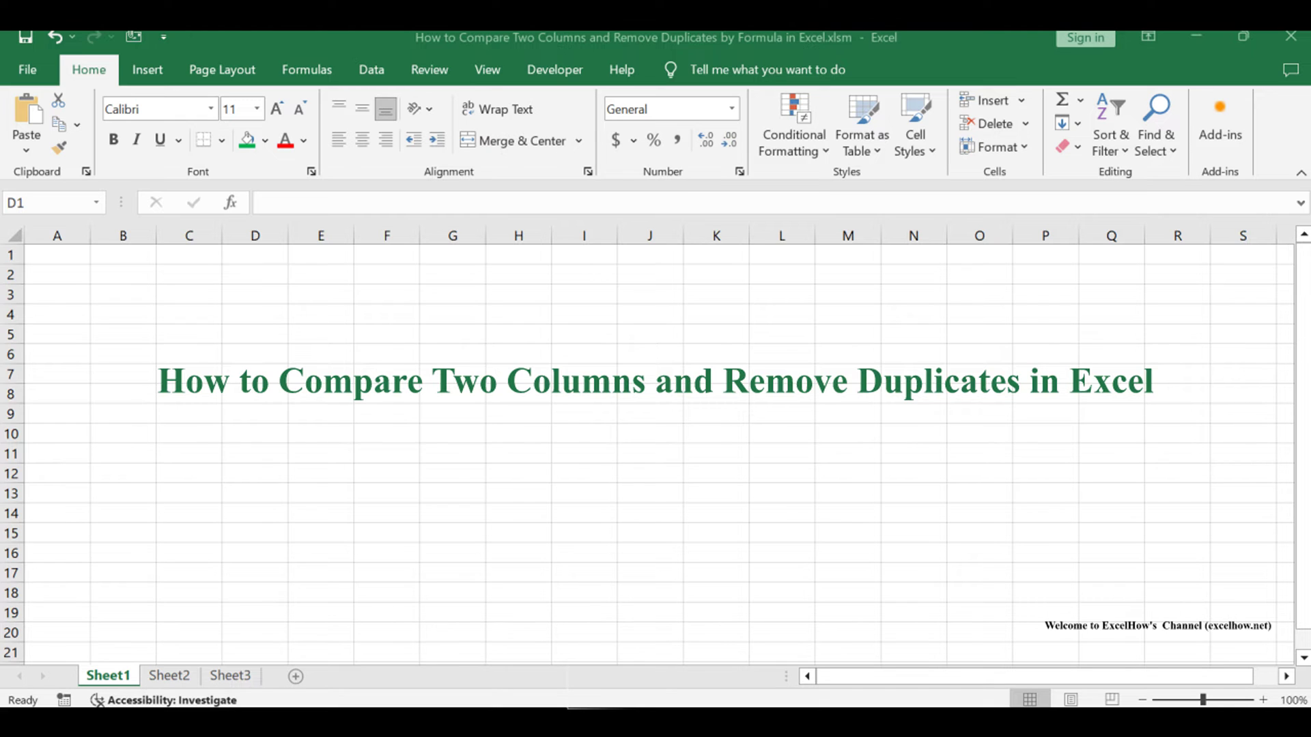
Step: Switch to Sheet2 and highlight the Method 1 formula line in the notes box
key(ctrl+Page_Down)
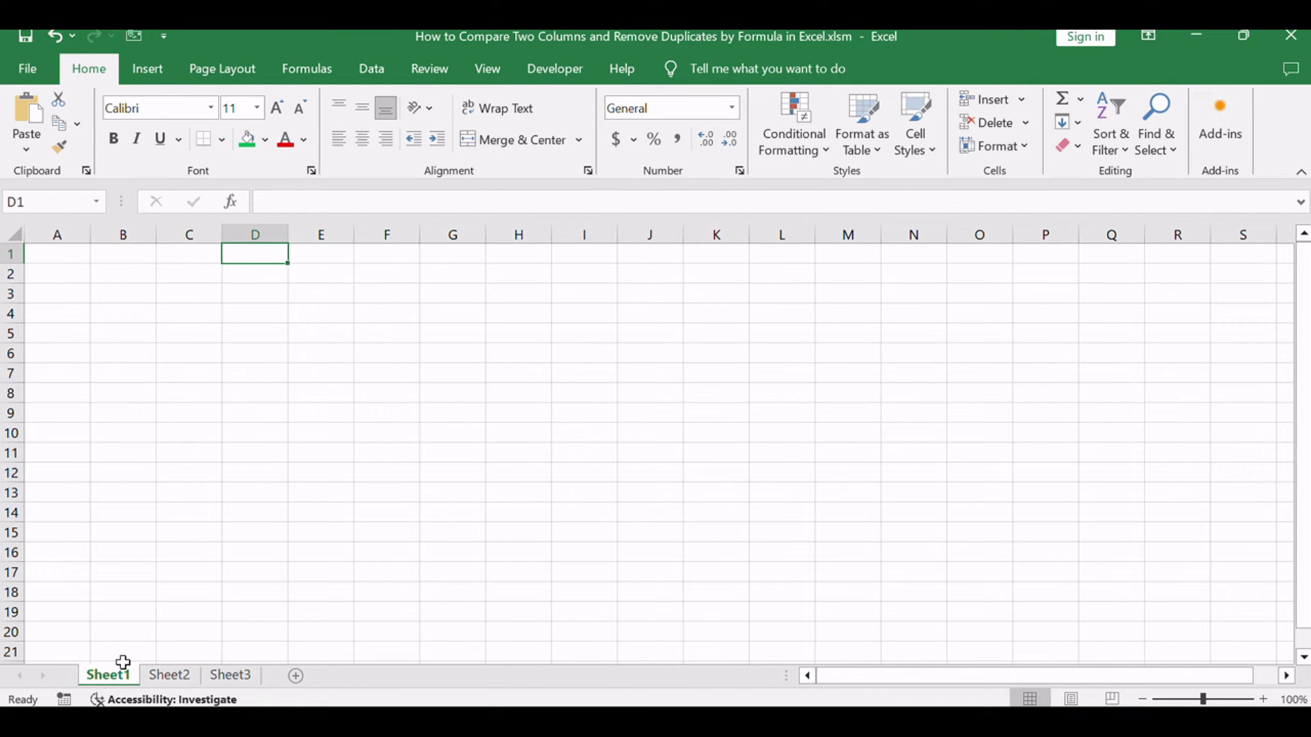
click(168, 675)
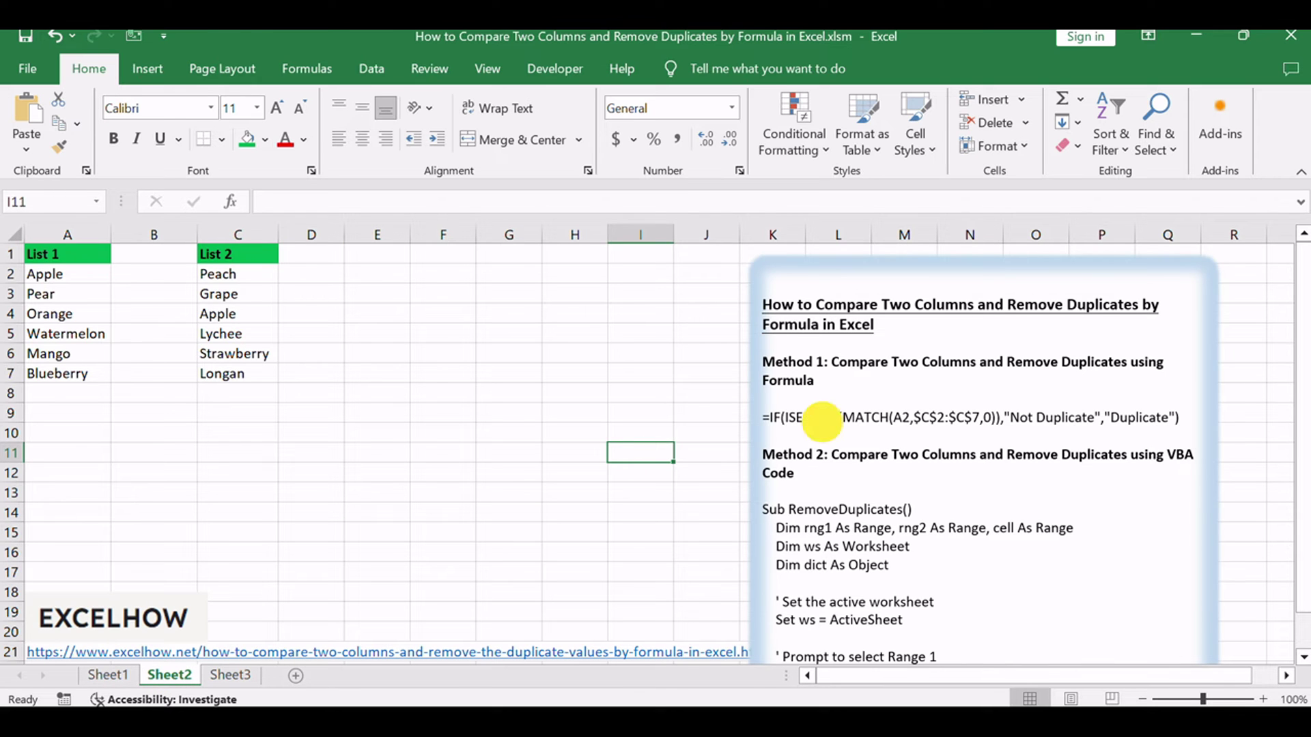
click(761, 417)
drag(761, 417, 1067, 435)
key(ctrl+c)
click(1066, 435)
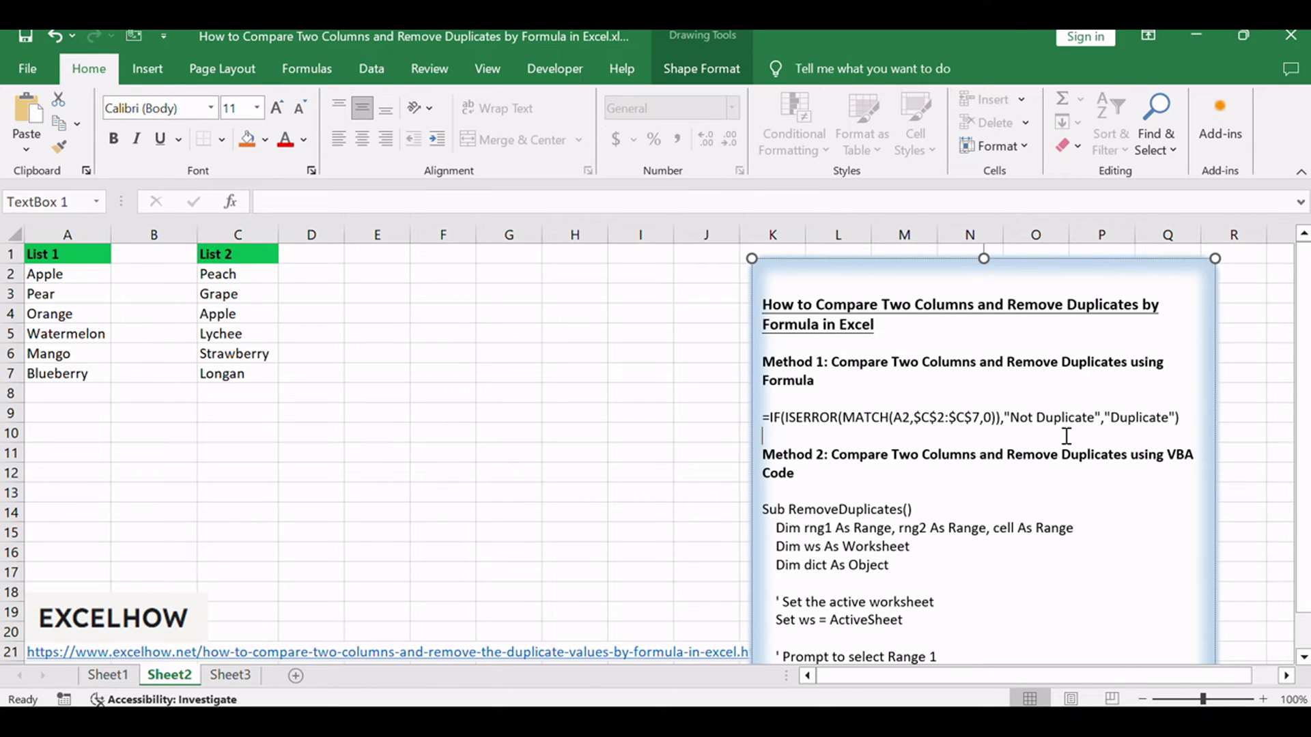
click(383, 431)
Step: Review List 1 (A1:A7) and List 2 (C1:C7), noting Apple in A2 and C4
drag(64, 254, 58, 369)
drag(225, 254, 243, 372)
click(399, 362)
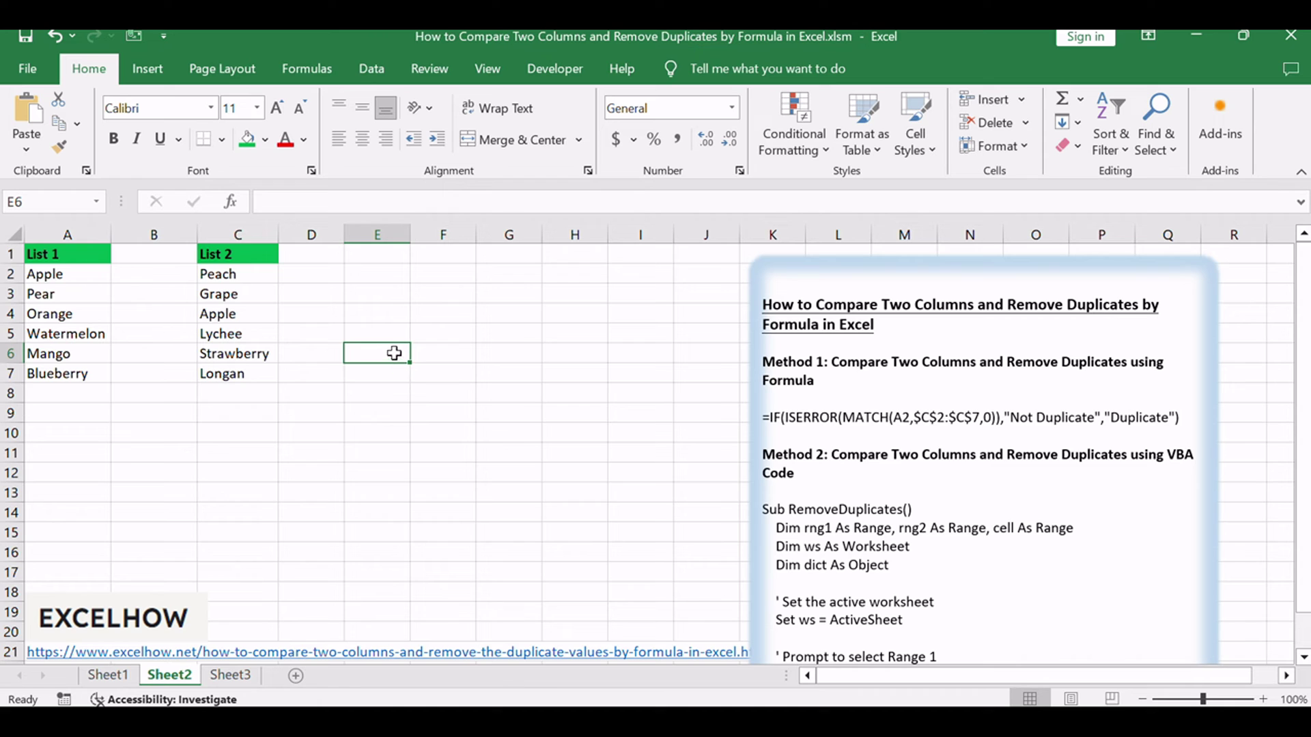
click(85, 281)
click(58, 372)
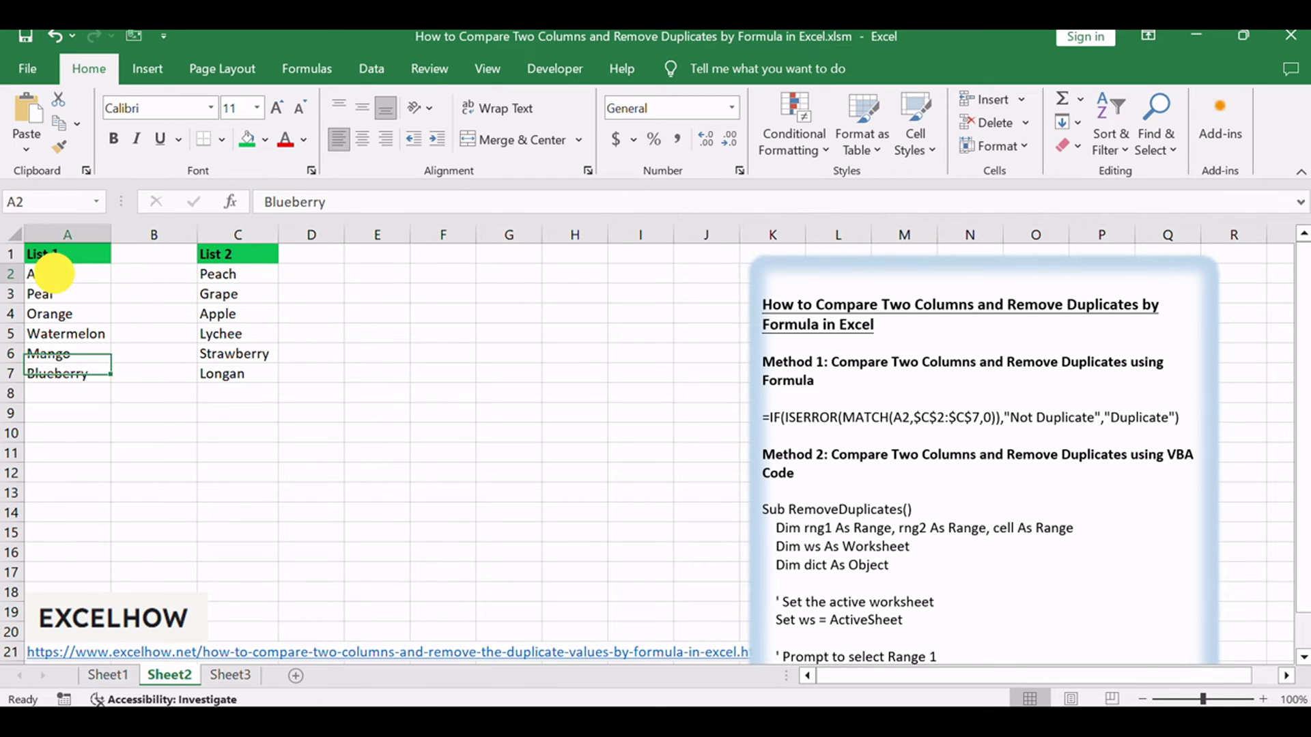
double_click(69, 274)
click(228, 315)
double_click(212, 313)
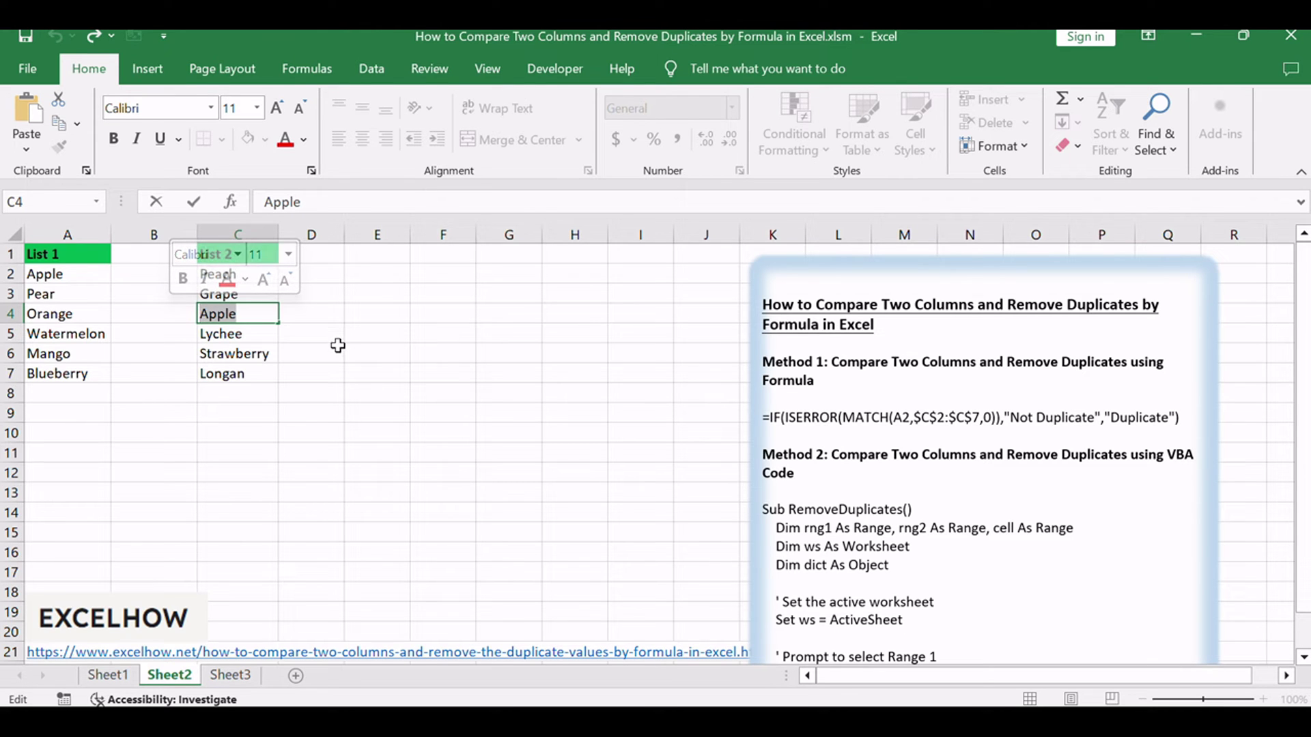
click(335, 339)
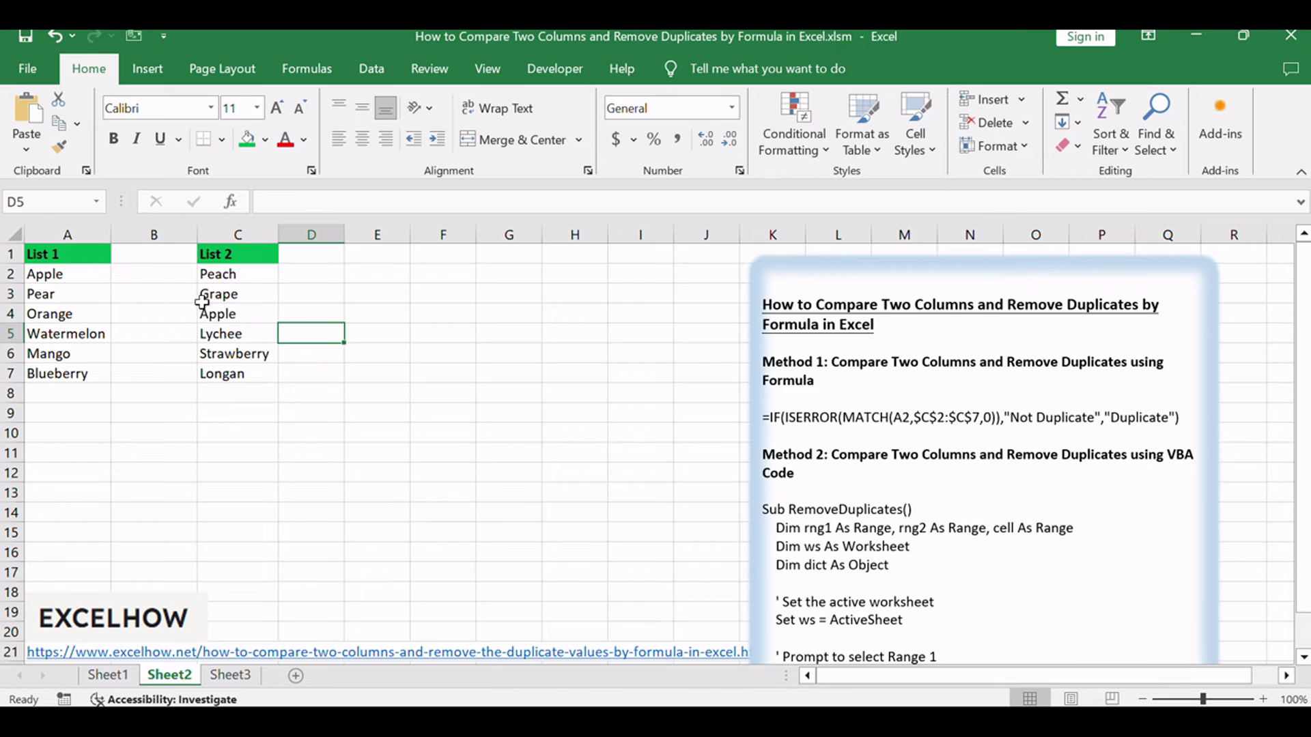
click(155, 234)
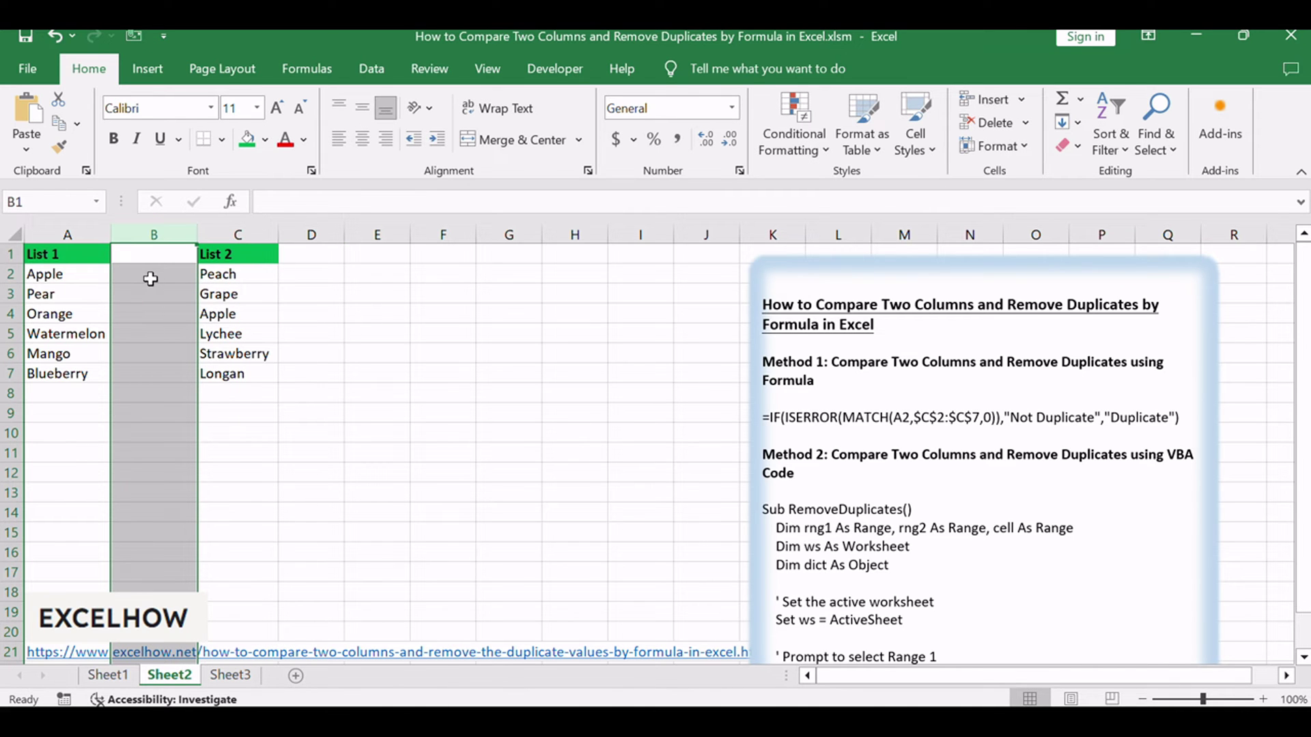
Step: Enter =IF(ISERROR(MATCH(A2,$C$2:$C$7,0)),"Not Duplicate","Duplicate") in B2, showing Duplicate for Apple
double_click(151, 277)
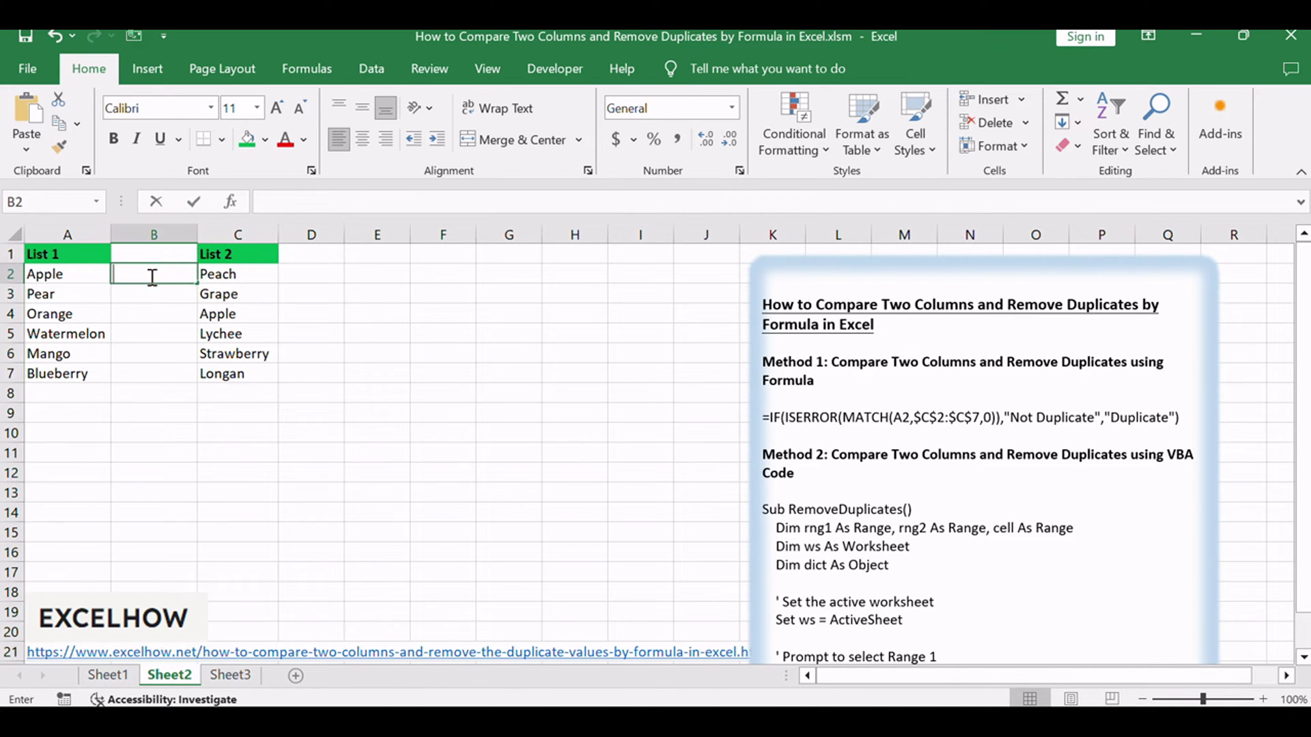
key(ctrl+v)
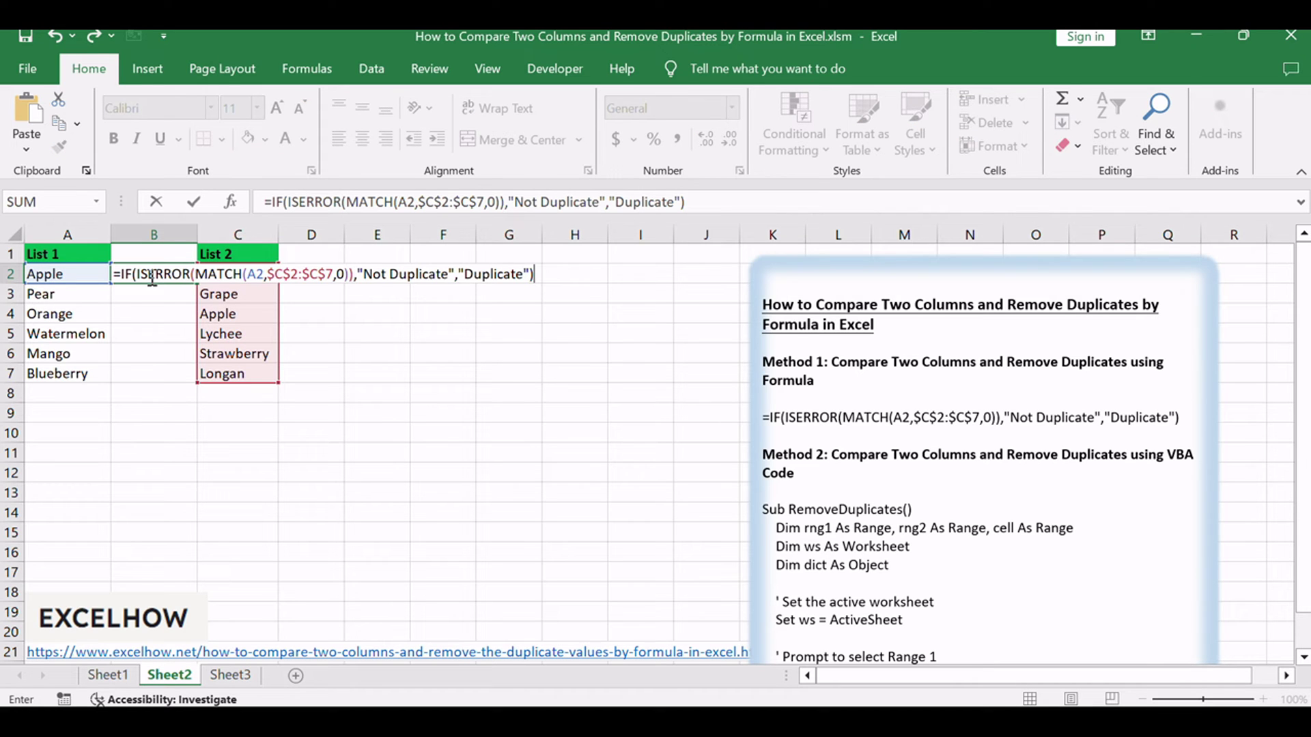
click(702, 202)
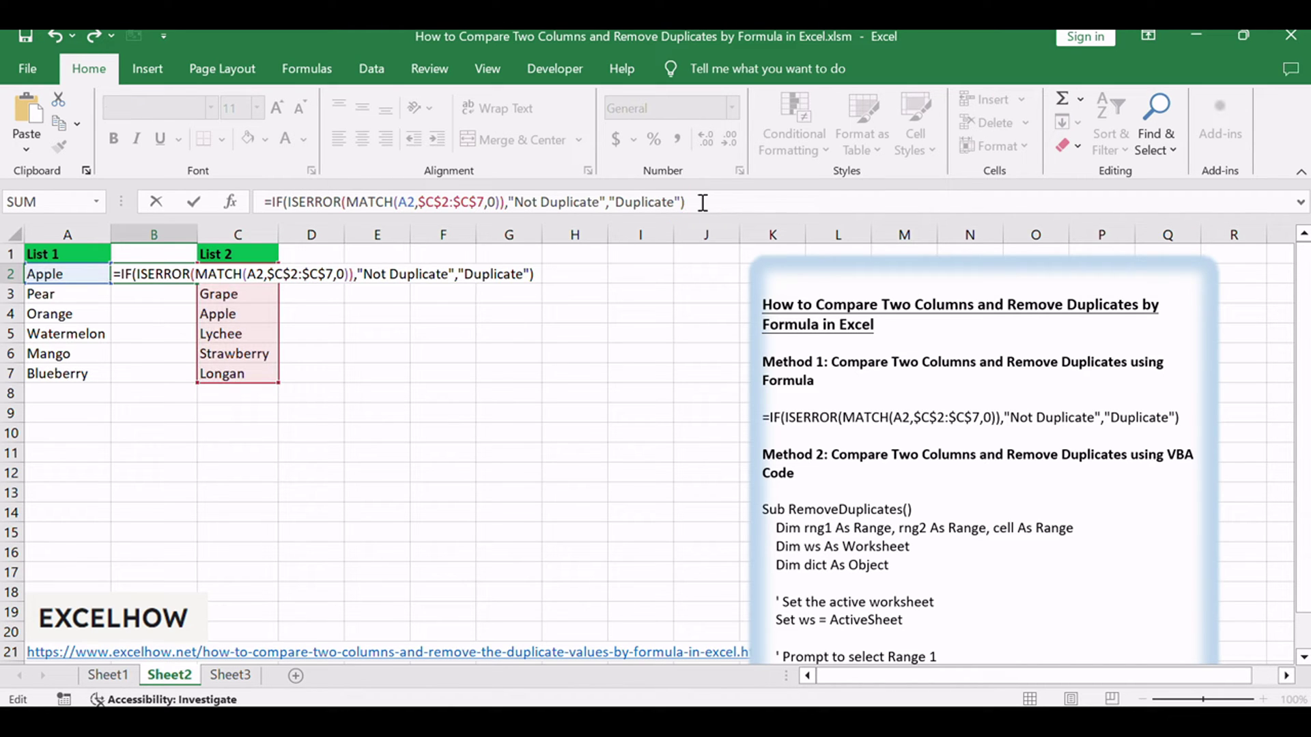
key(Return)
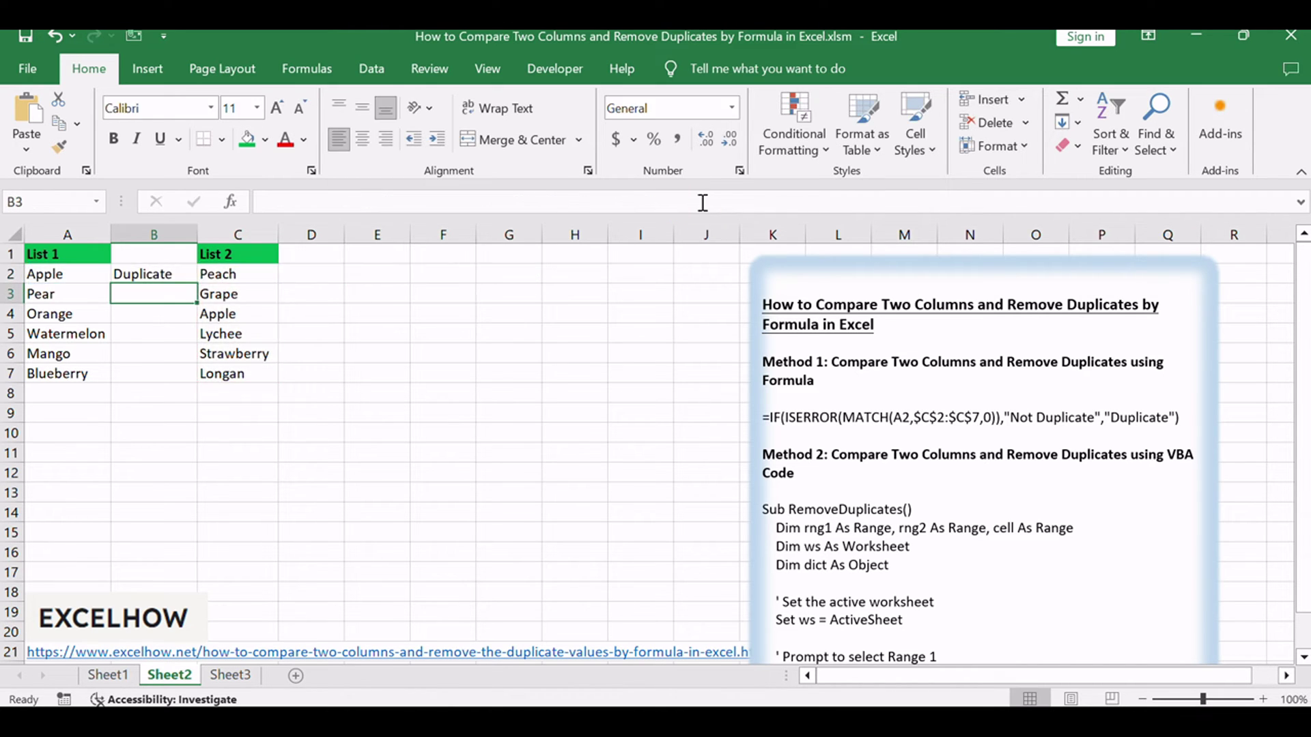
click(149, 276)
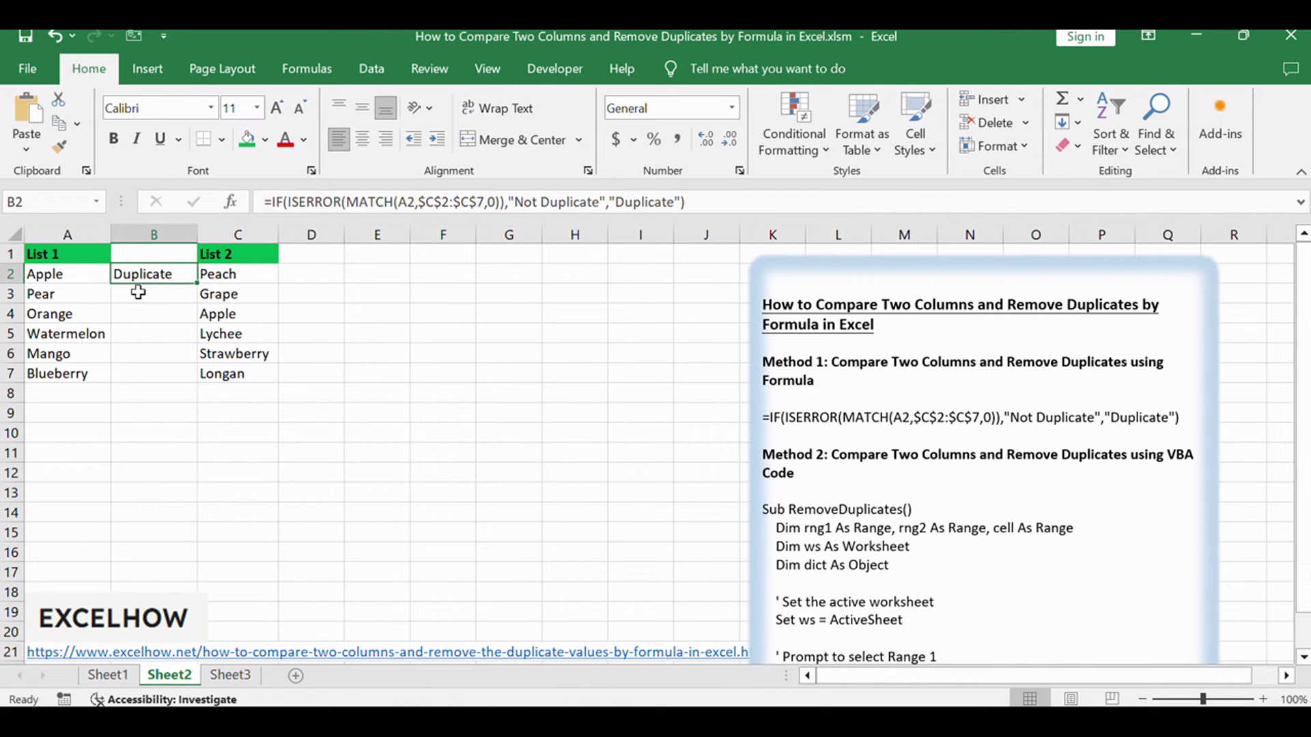
Step: Fill the B2 formula down to B7 and widen column B so results are readable
click(82, 279)
click(213, 312)
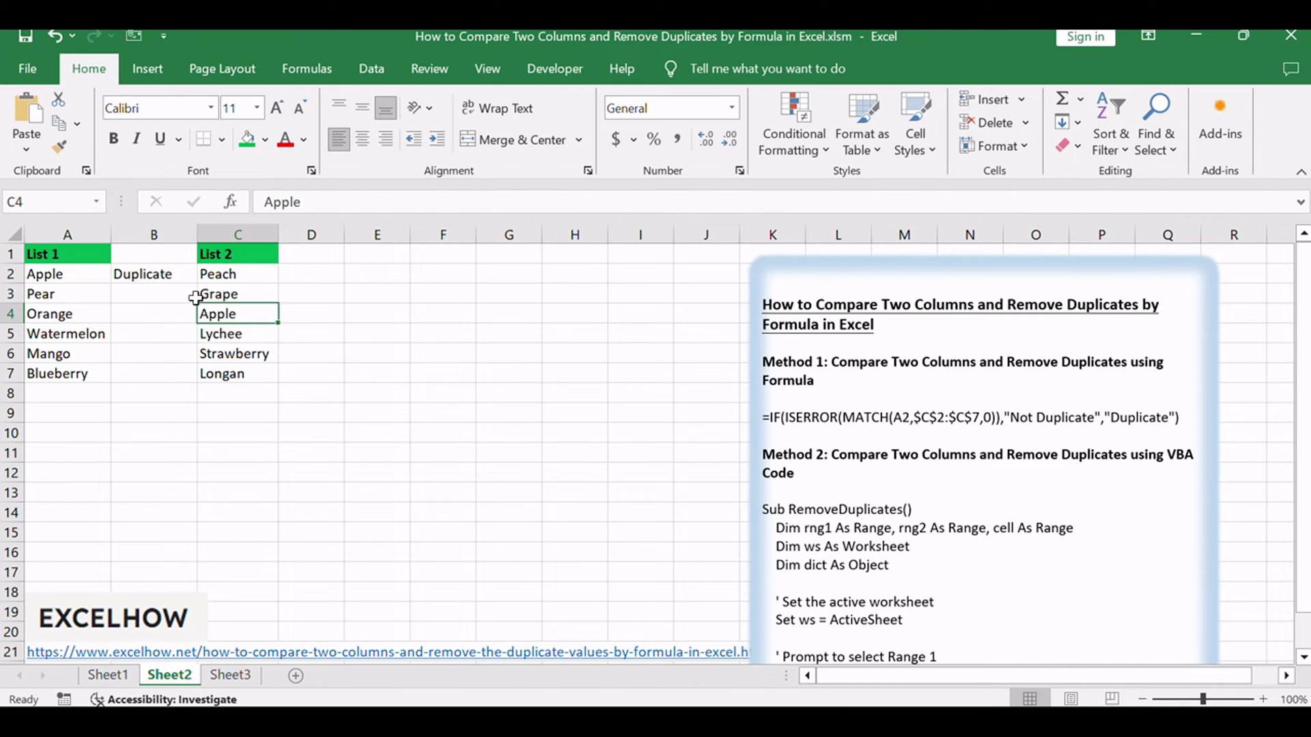
click(179, 275)
drag(198, 282, 181, 385)
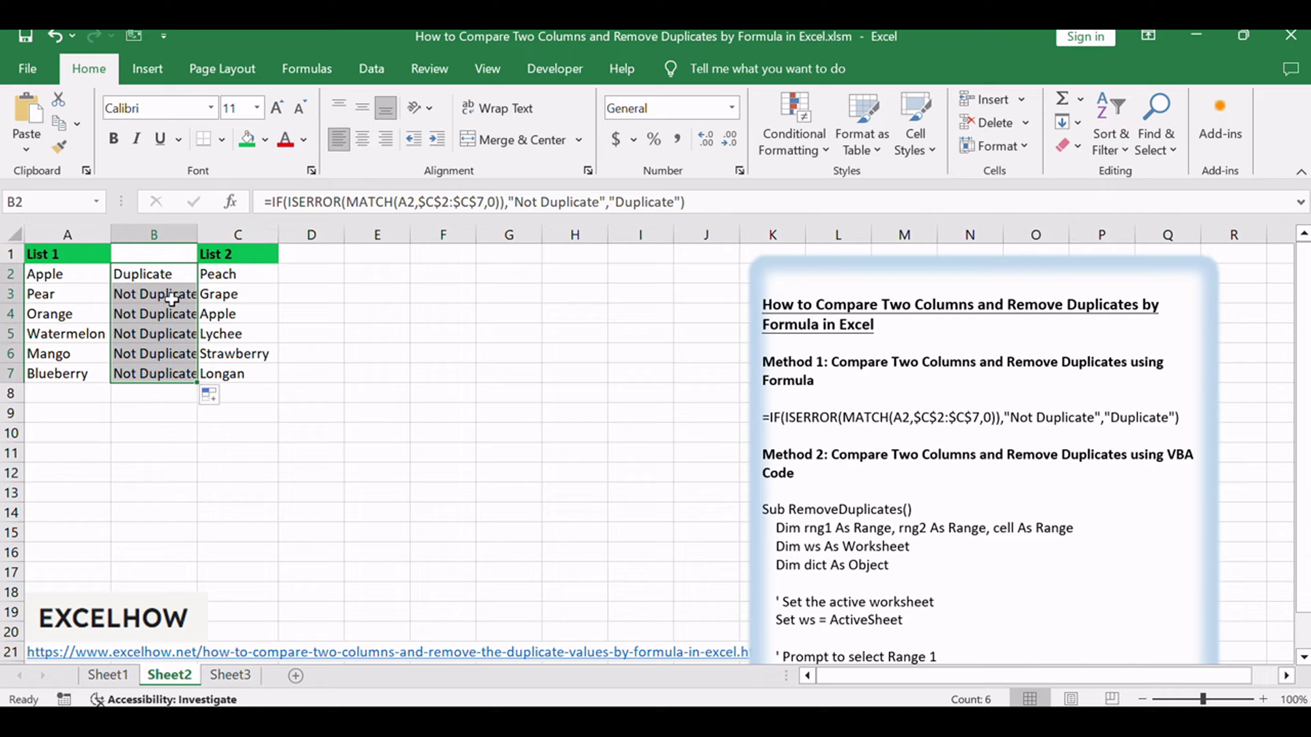
drag(197, 234, 210, 234)
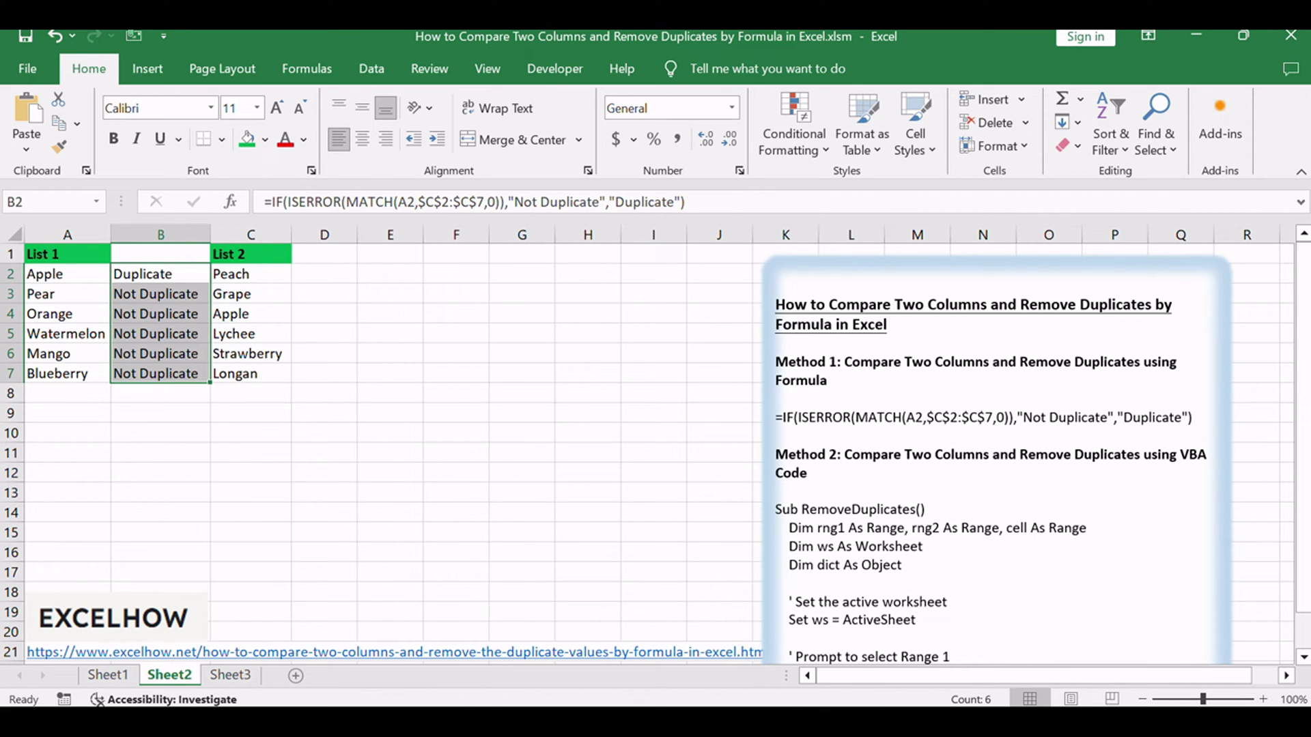
click(180, 294)
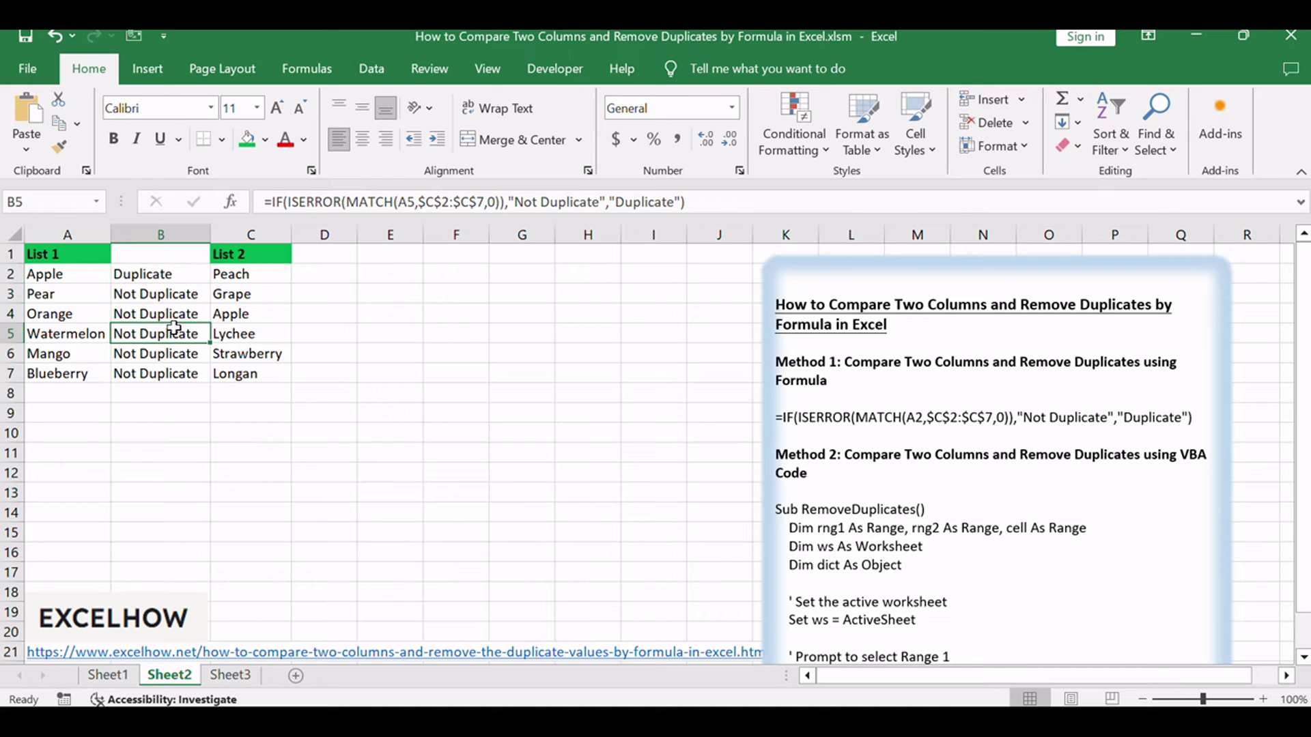
click(180, 273)
key(alt+F11)
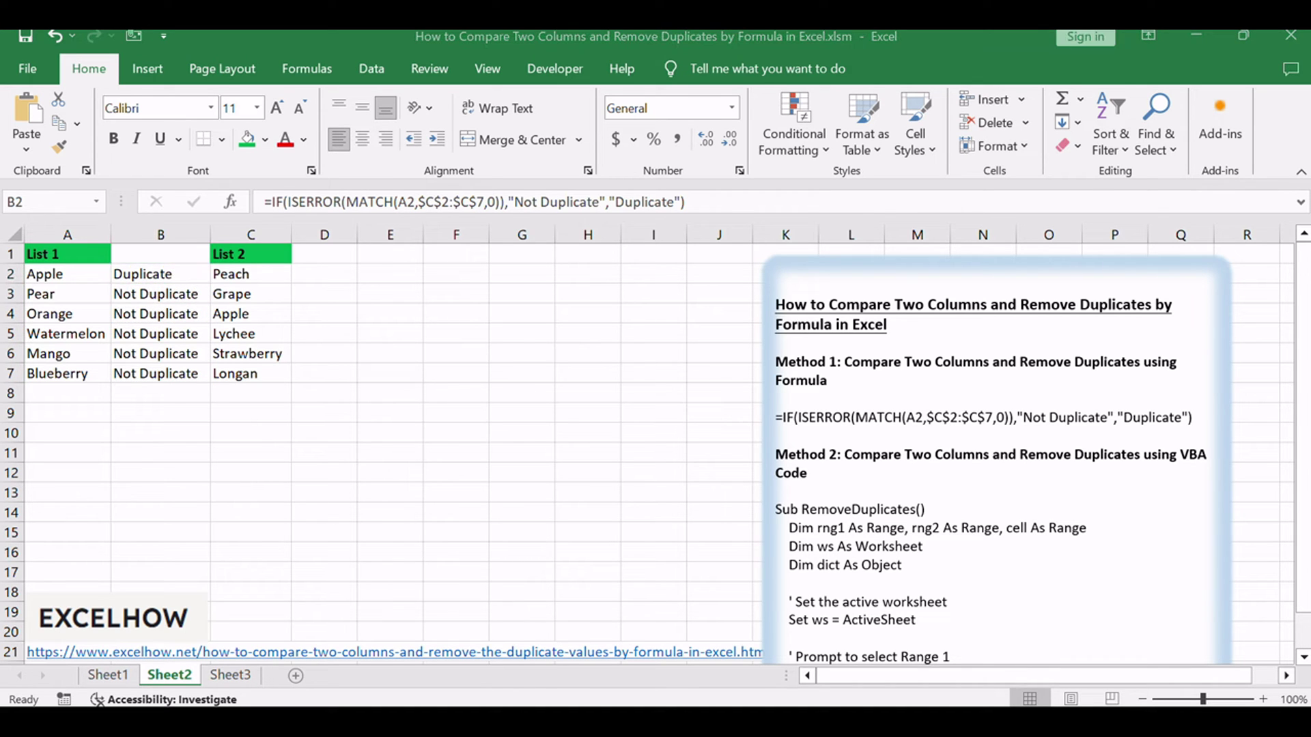
Step: Turn on filtering for the list headers and try column B's filter choices
key(alt+a)
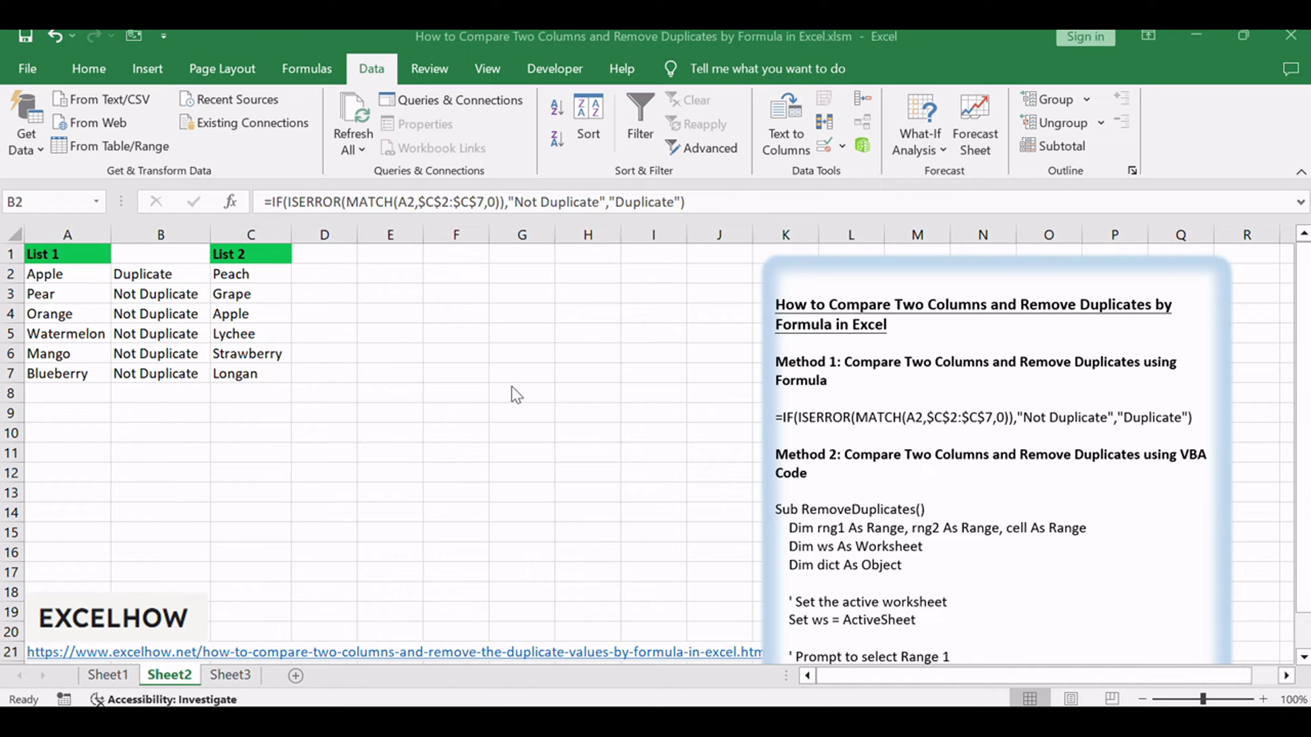
key(alt+Tab)
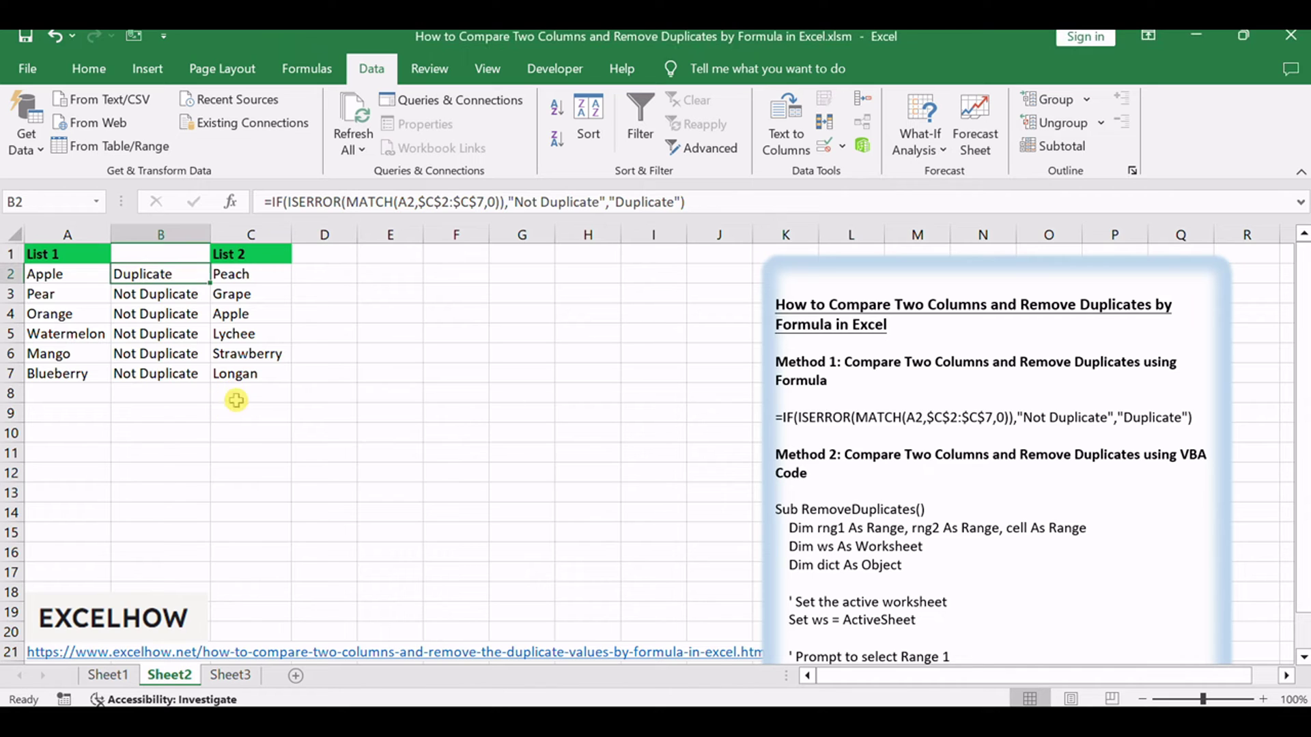
click(163, 254)
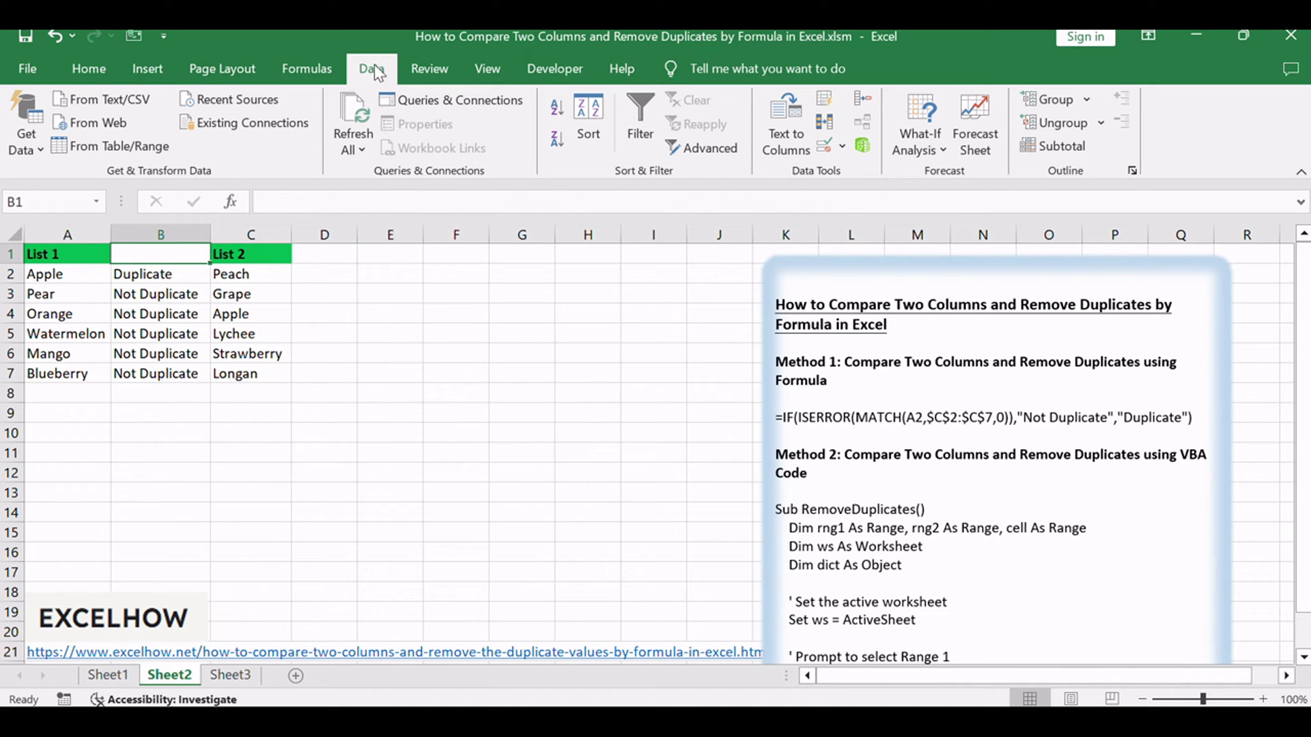
click(647, 124)
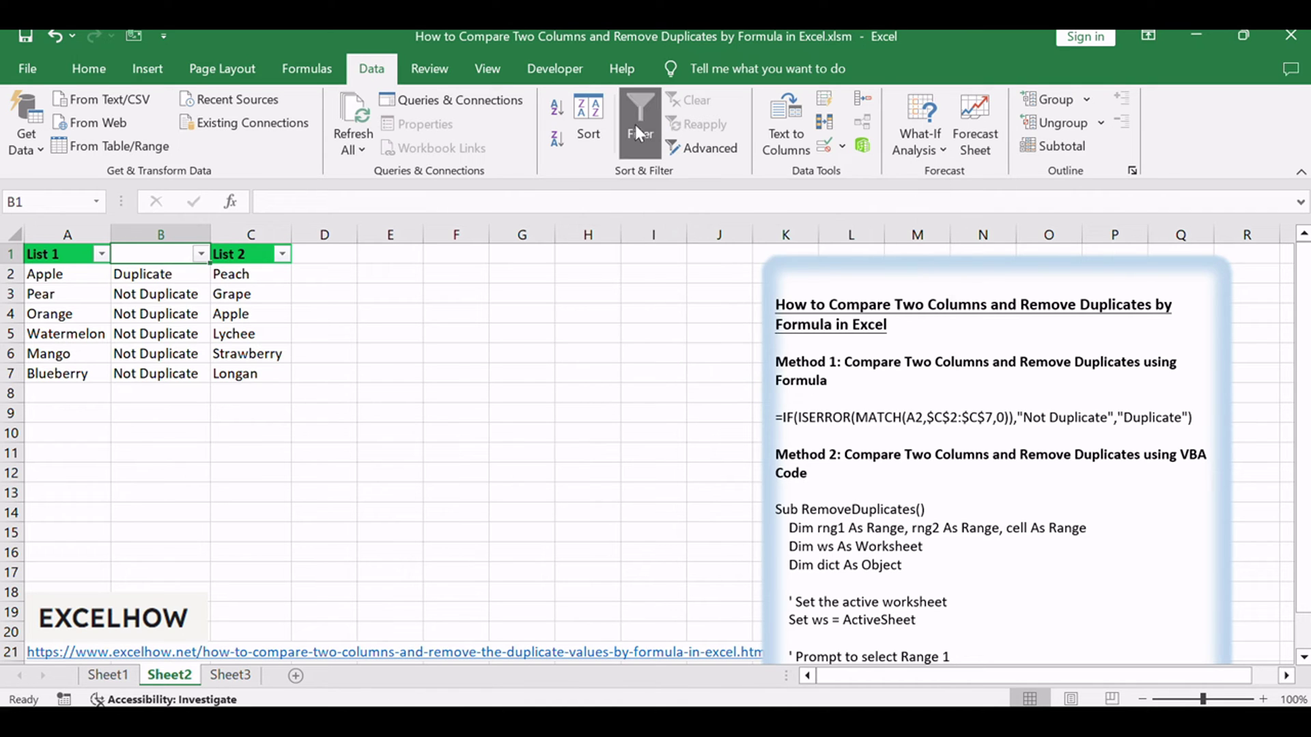
click(201, 255)
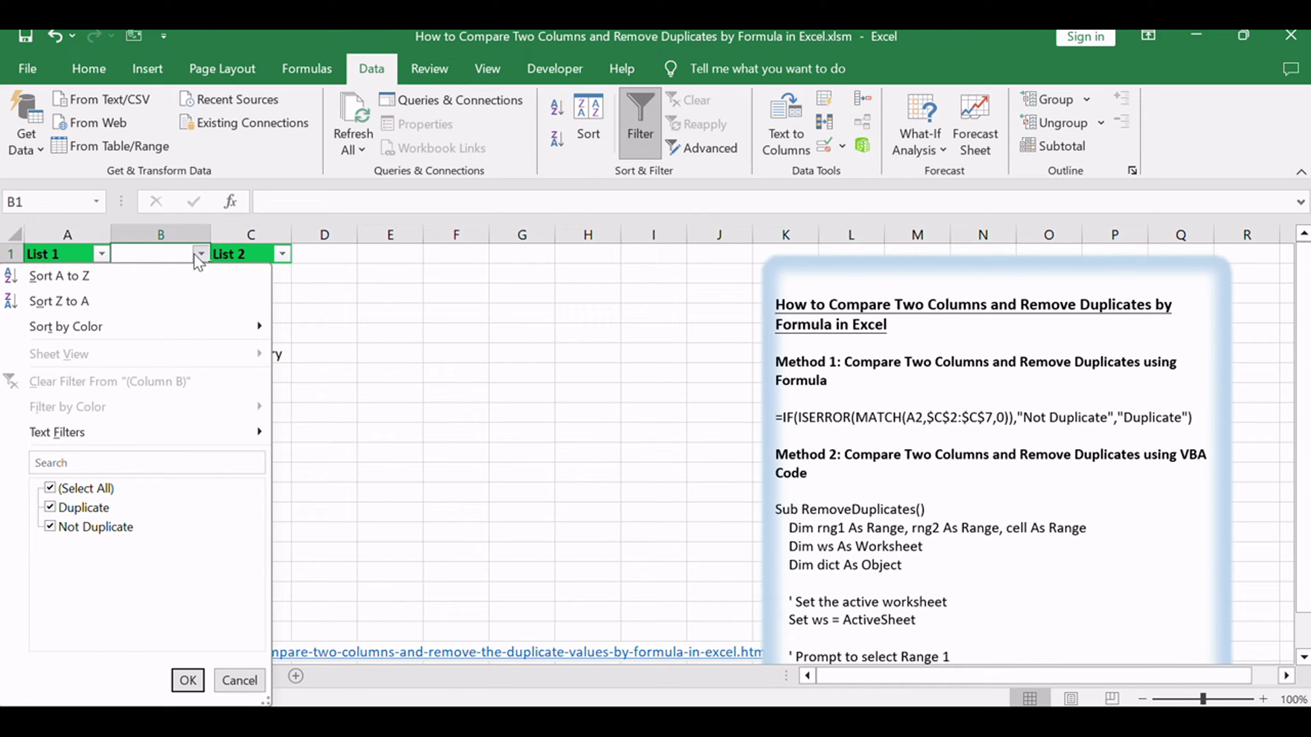
click(51, 492)
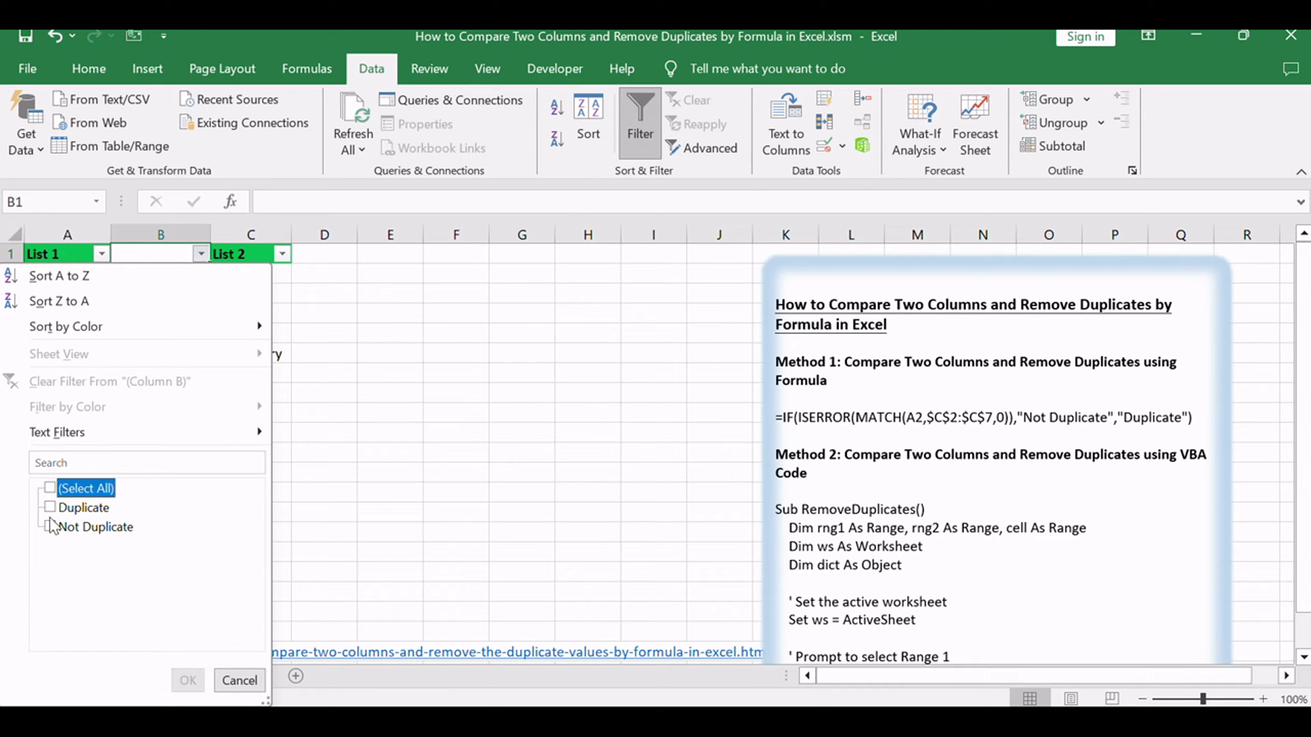
click(53, 508)
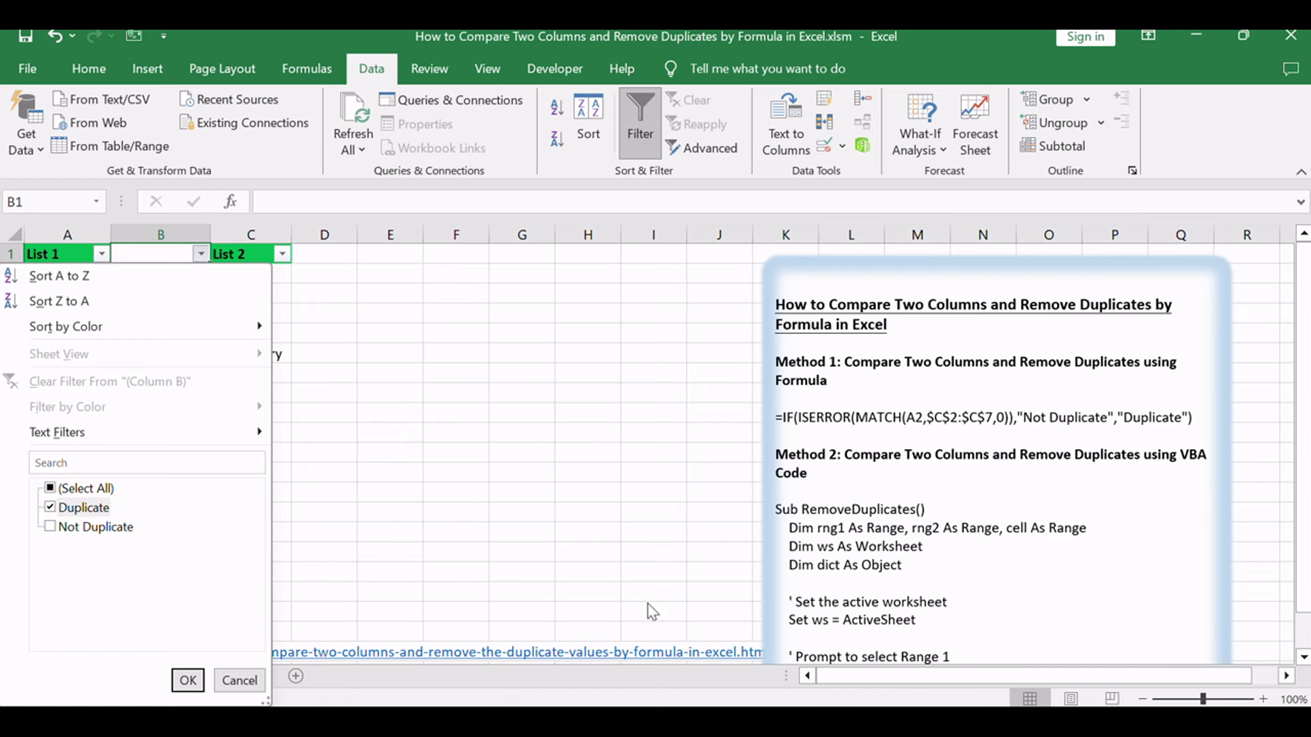
key(Escape)
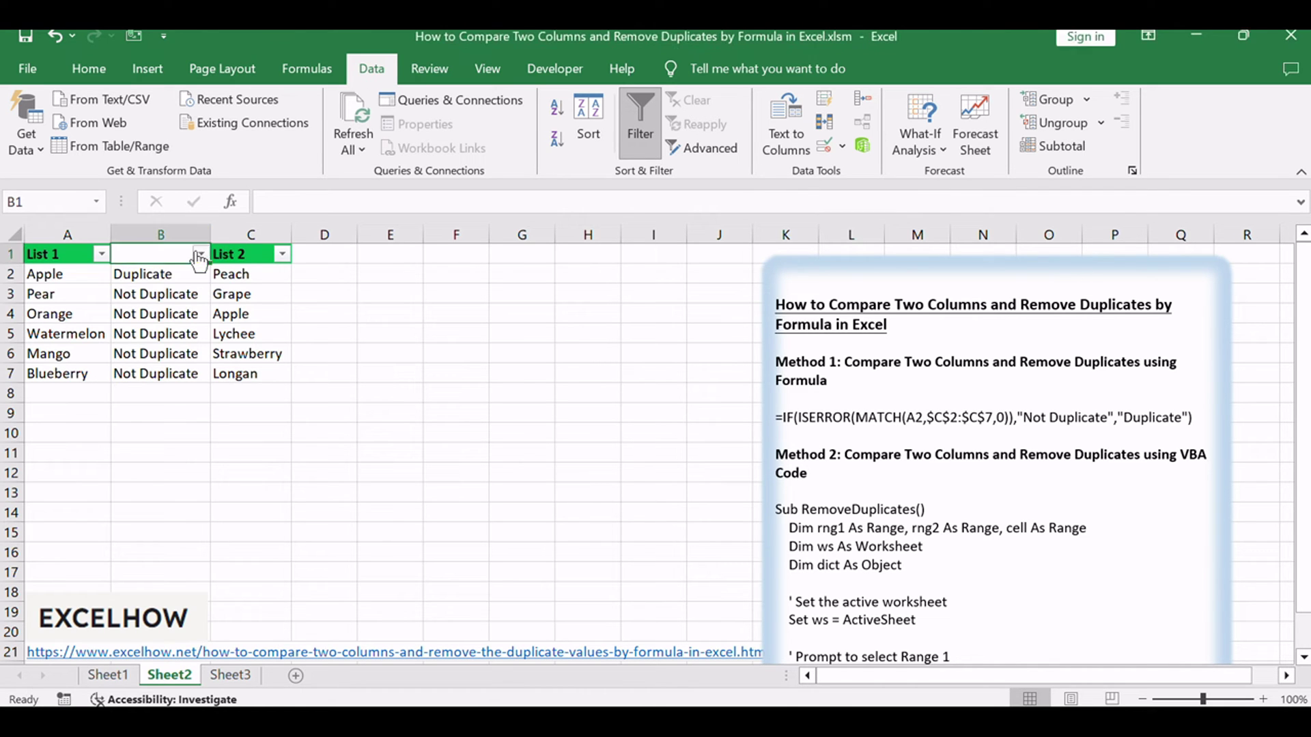
Step: Filter column B to only Duplicate, leaving Apple in A2 as the shared fruit
click(201, 254)
click(84, 489)
click(82, 507)
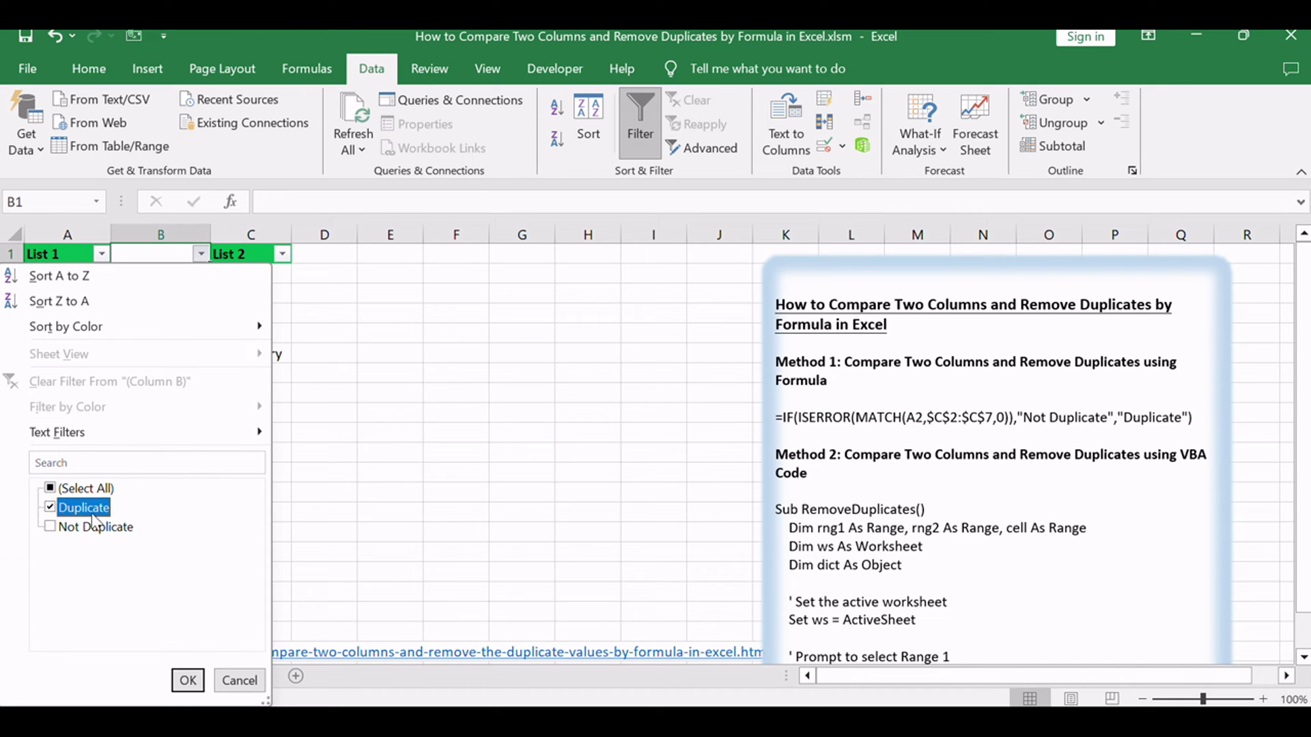
click(187, 681)
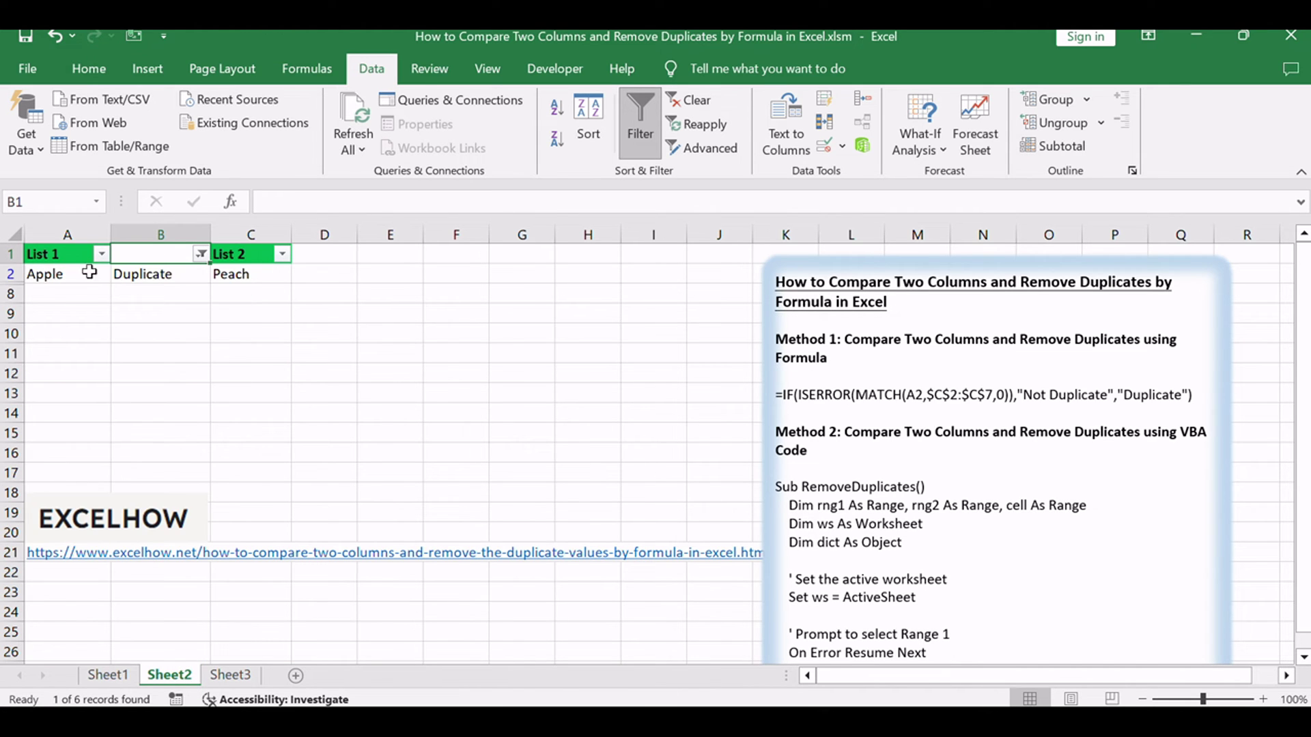
click(164, 274)
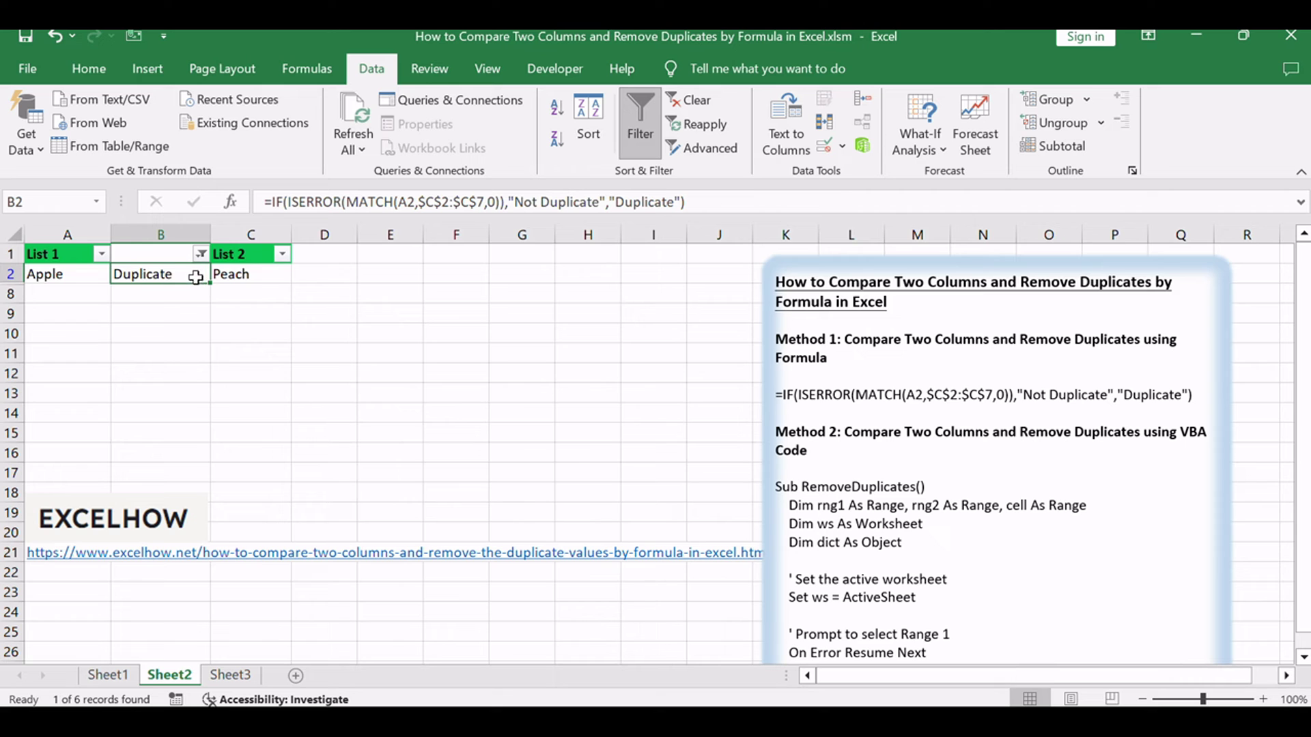
click(60, 275)
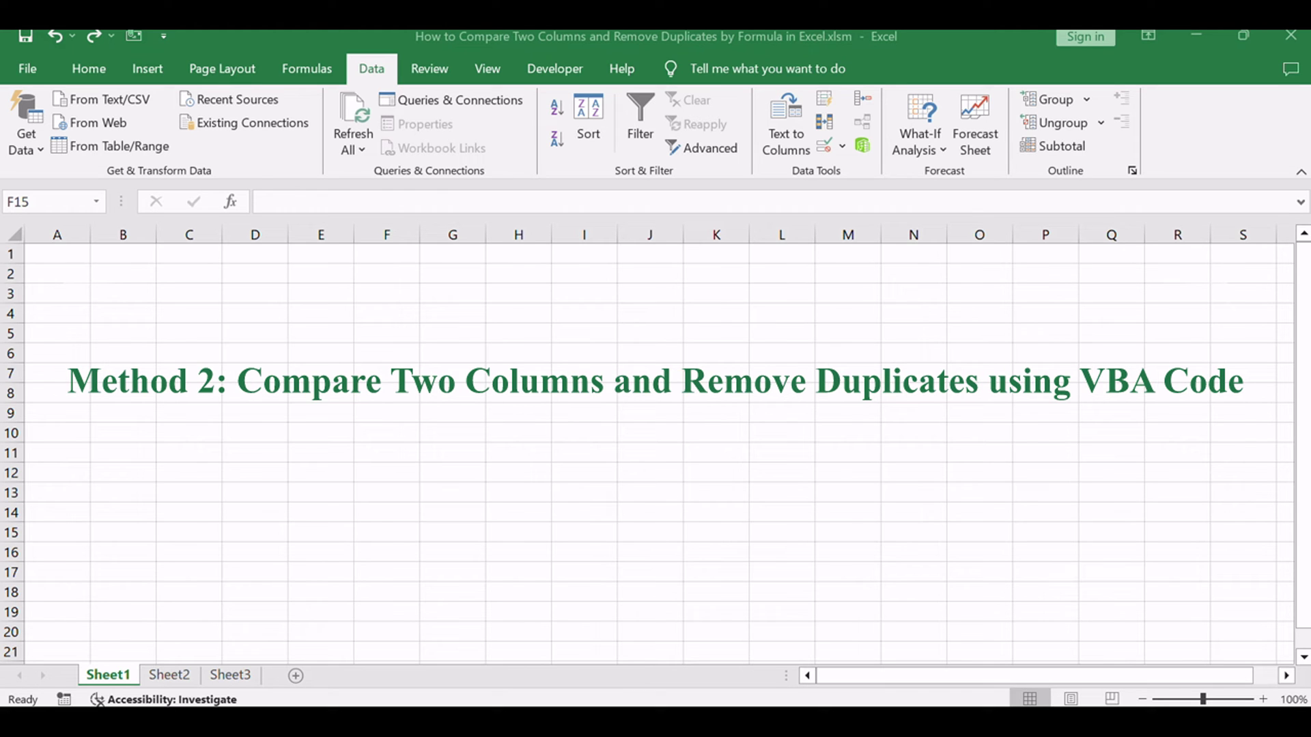
Step: Return to Sheet2 and select the RemoveDuplicates VBA code in the notes box
click(170, 676)
click(956, 558)
mouse_move(1021, 455)
mouse_down()
mouse_move(1165, 459)
mouse_move(1175, 478)
mouse_up()
click(1089, 528)
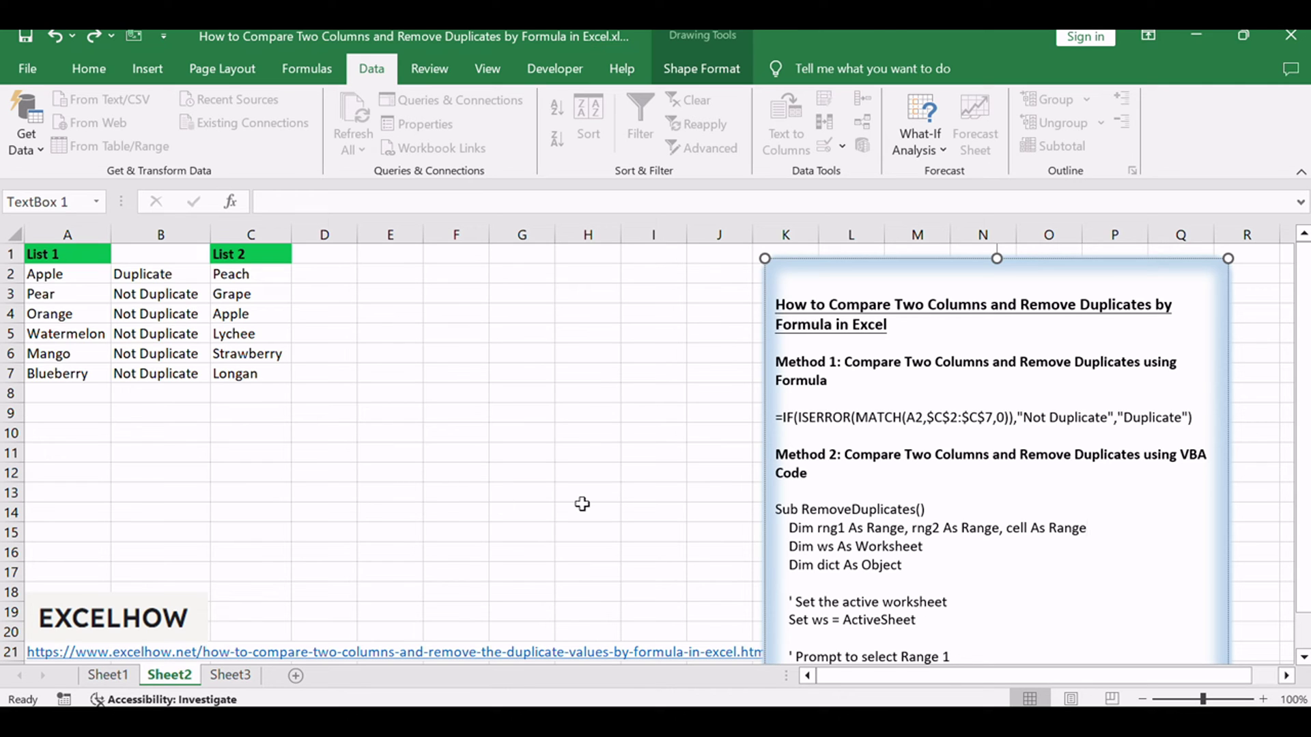
click(375, 512)
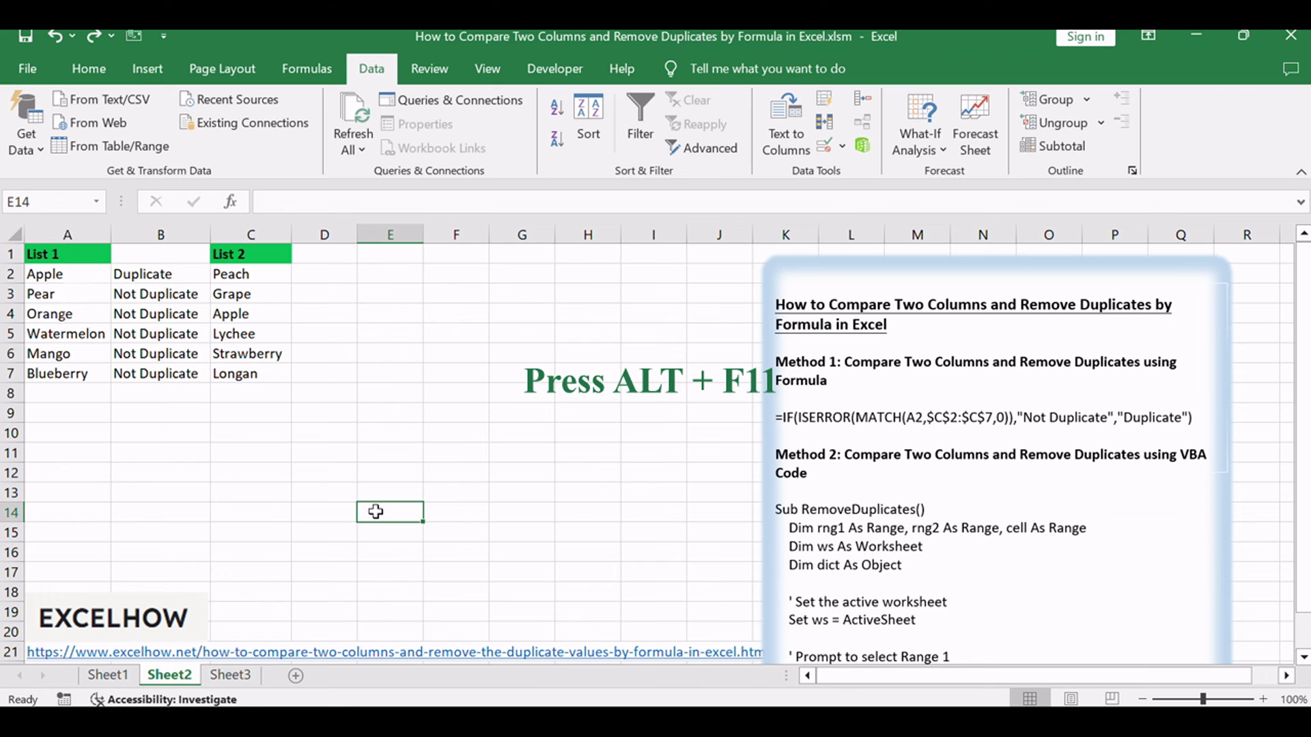
Step: Open the VBA editor with Alt+F11 and insert a new Module1
key(alt+F11)
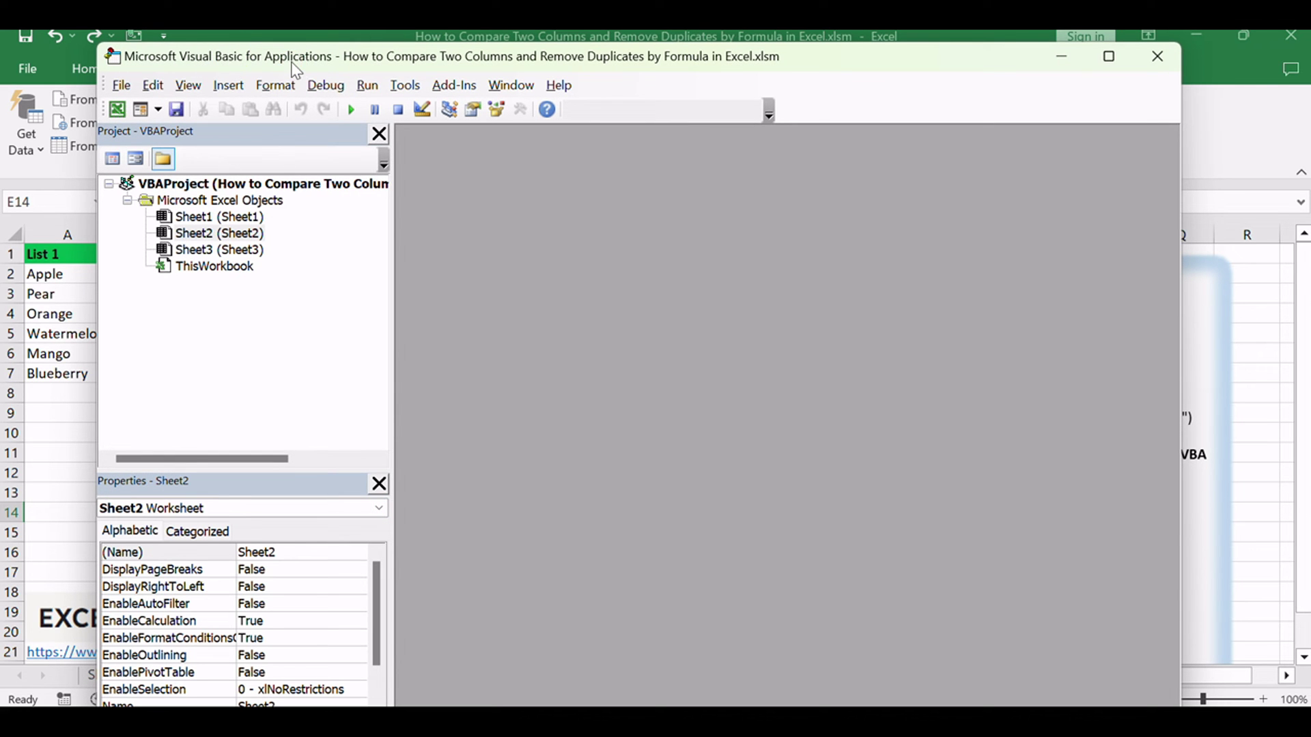
click(228, 86)
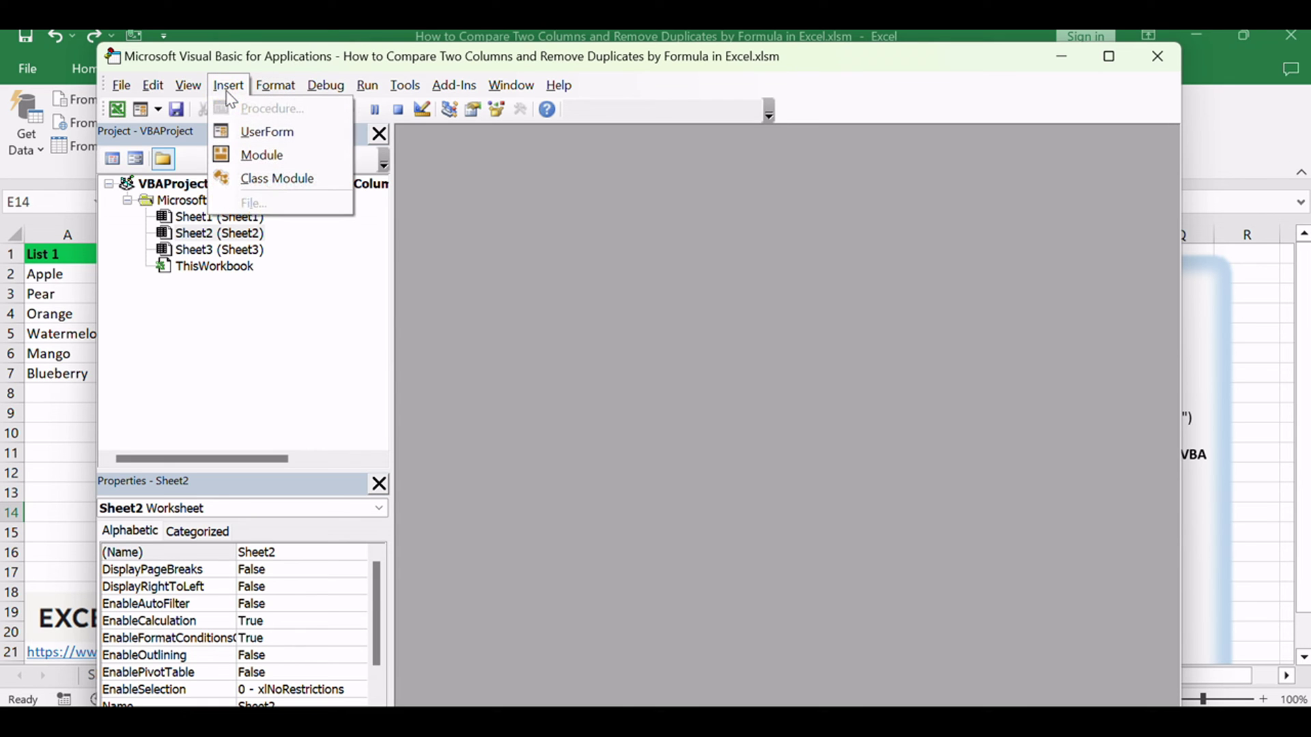
click(263, 154)
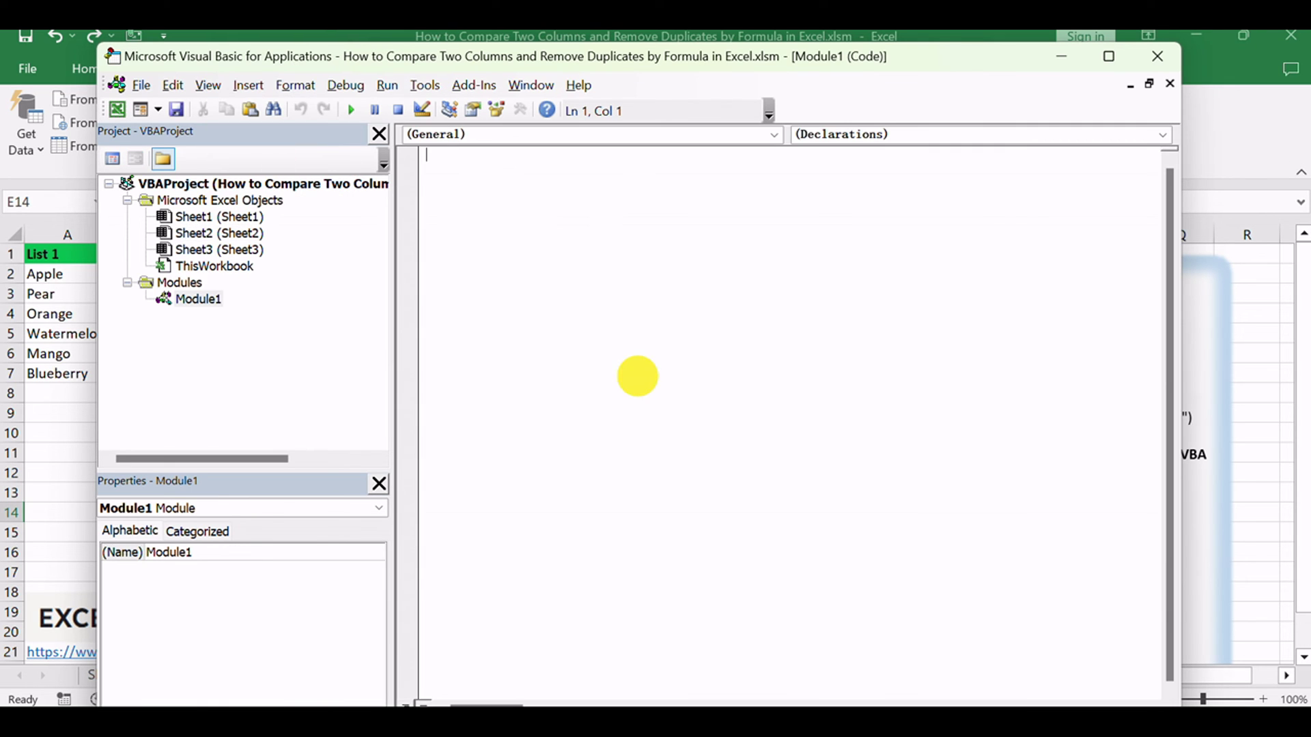
click(194, 299)
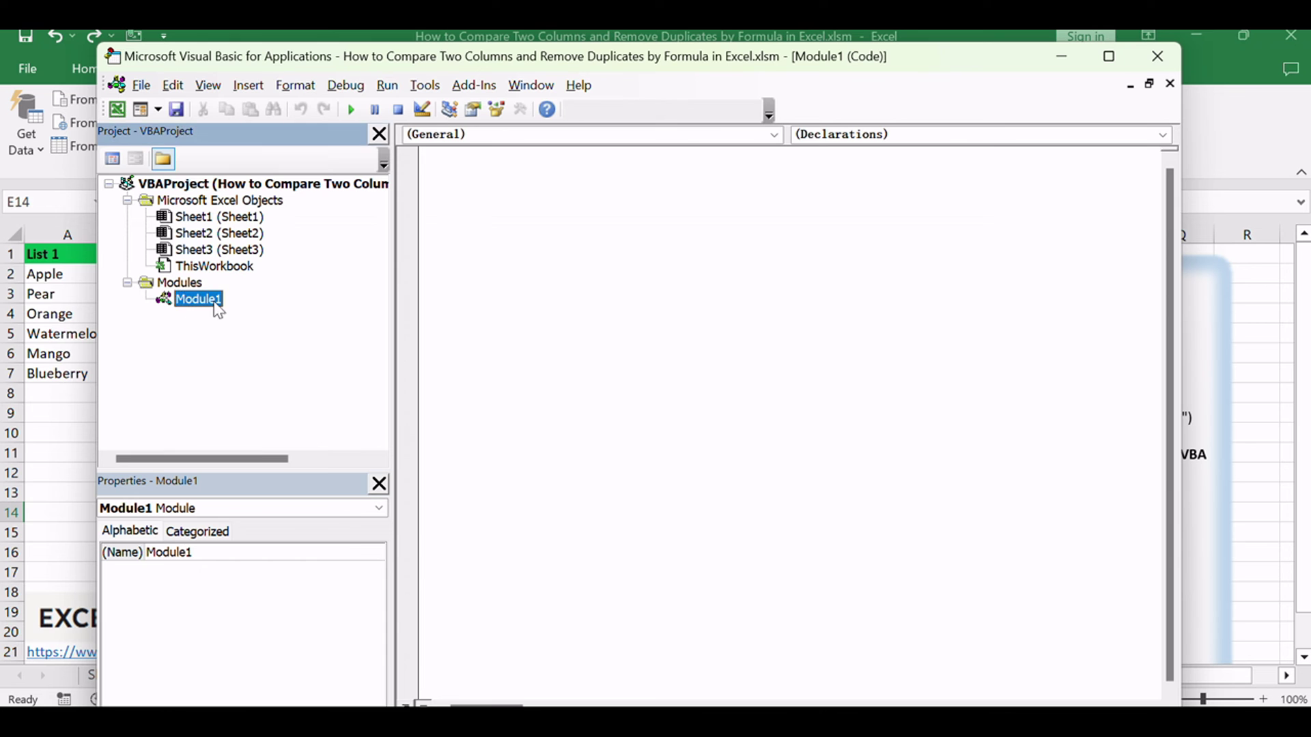
click(522, 310)
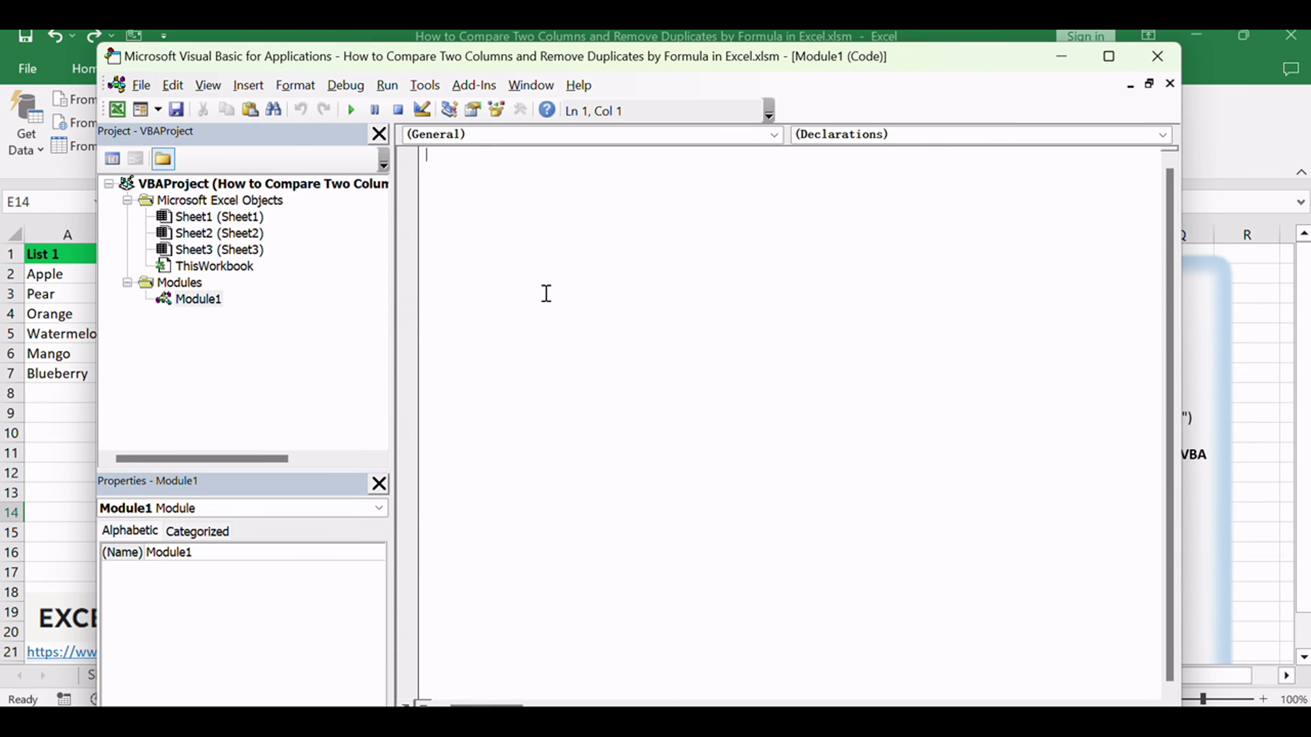
Step: Paste the RemoveDuplicates macro into Module1 and close the editor
text(Sub RemoveDuplicates()     Dim rng1 As Range, rng2 As Range, cell As Range     Dim ws As Worksheet     Dim dict As Object      ' Set the active worksheet     Set ws = ActiveSheet      ' Prompt to select Range 1     On Error Resume Next     Set rng1 = Application.InputBox("Select the first range:", Type:=8)     On Error GoTo 0      ' Prompt to select Range 2     If Not rng1 Is Nothing Then         On Error Resume Next         Set rng2 = Application.InputBox("Select the second range:", Type:=8)         On Error GoTo 0     End If      ' Check if both ranges are selected     If rng1 Is Nothing Or rng2 Is Nothing Then         MsgBox "Both ranges must be selected.", vbExclamation         Exit Sub     End If      ' Create a dictionary object     Set dict = CreateObject("Scripting.Dictionary")      ' Loop through the second range and add unique values to dictionary     For Each cell In rng2         If Not dict.exists(cell.Value) Then             dict.Add cell.Value, Nothing         End If     Next cell      ' Loop through the first range and remove duplicates     For Each cell In rng1         If dict.exists(cell.Value) Then             cell.ClearContents         End If     Next cell      ' Clean up     Set dict = Nothing End Sub)
scroll(577, 246, up, 3)
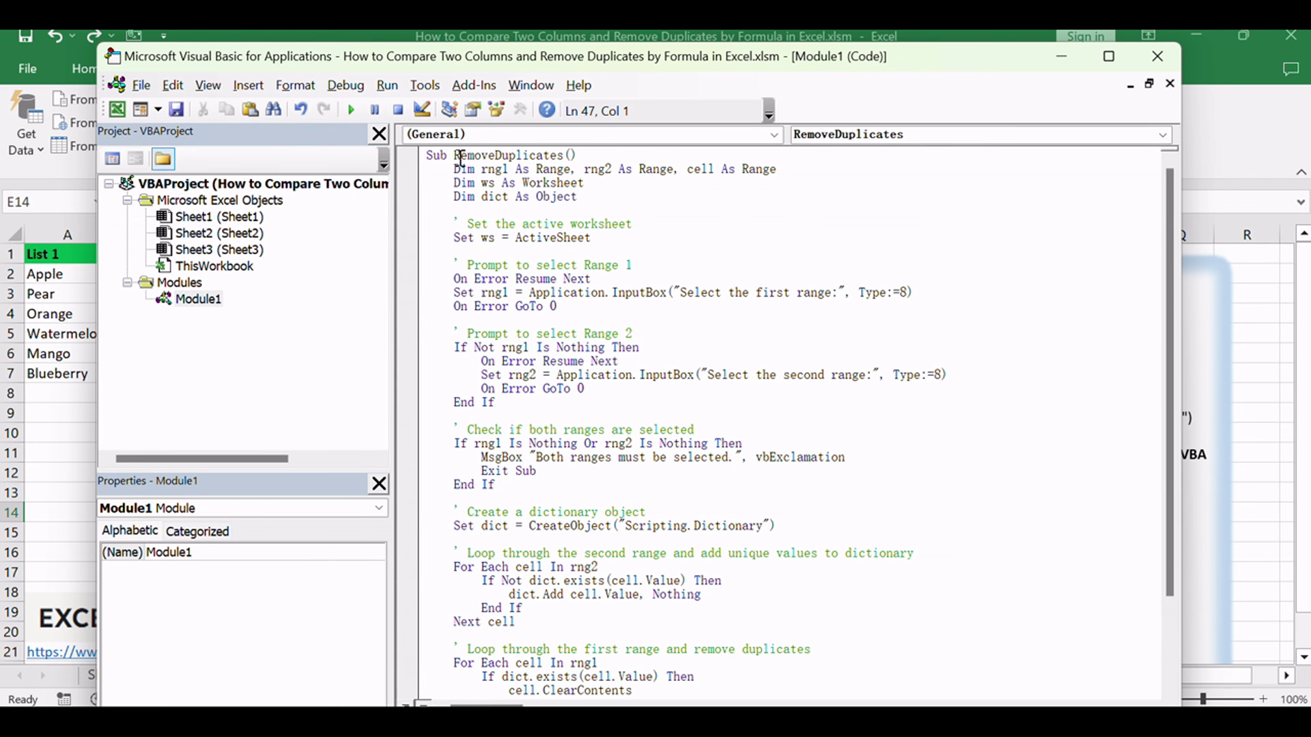
drag(461, 158, 582, 183)
click(648, 226)
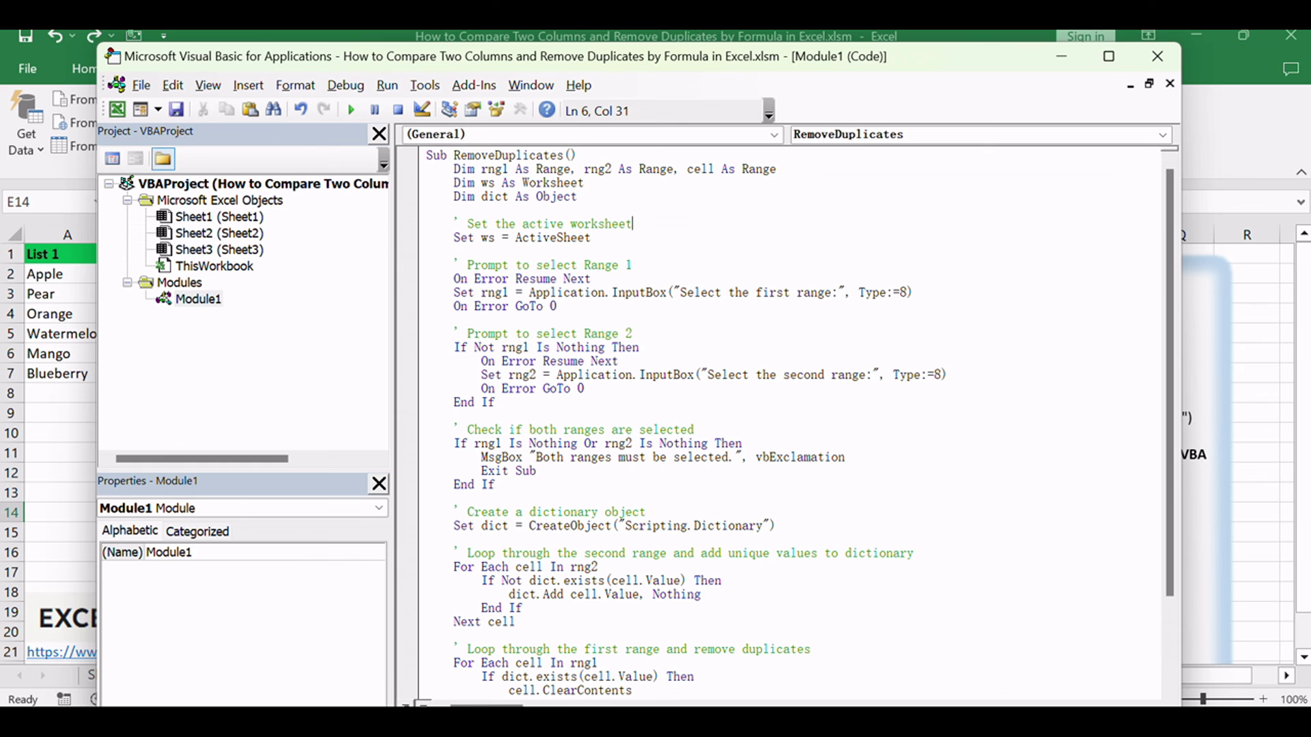
click(1156, 56)
click(385, 331)
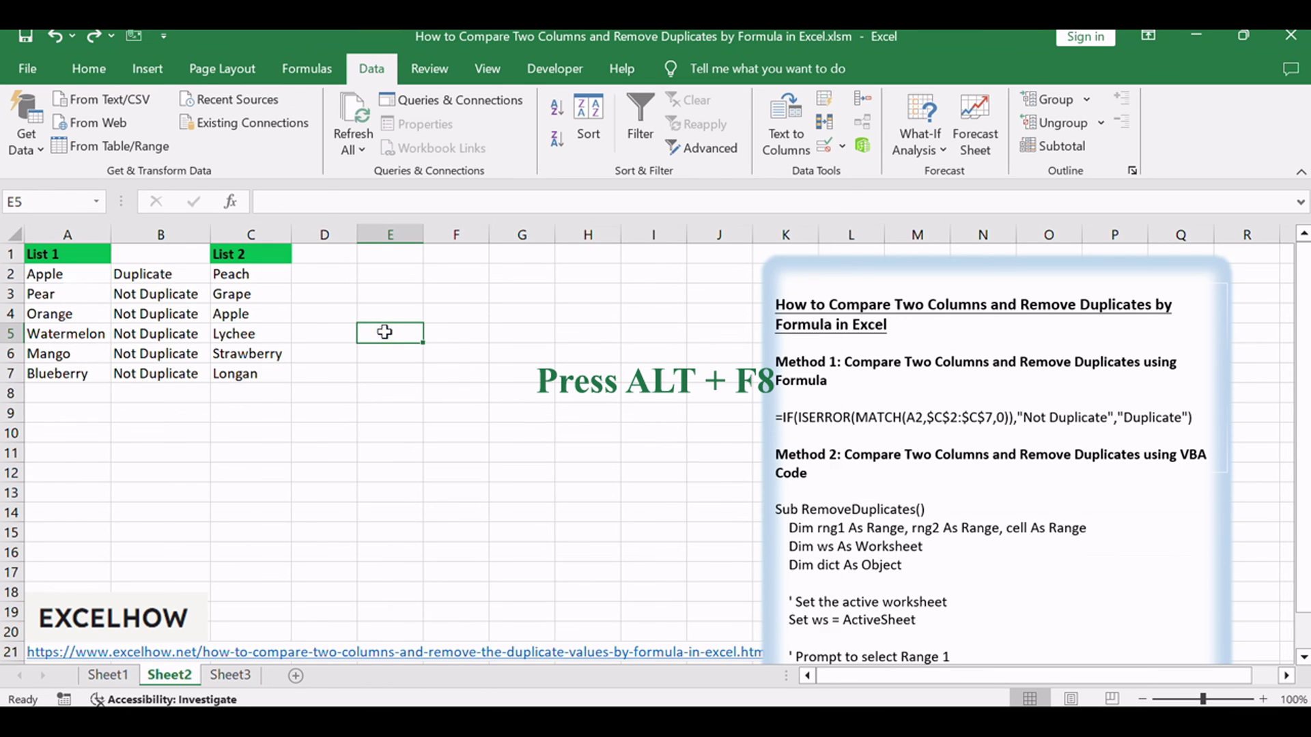
Step: Open the macro list with Alt+F8, select RemoveDuplicates and run it
key(alt+F8)
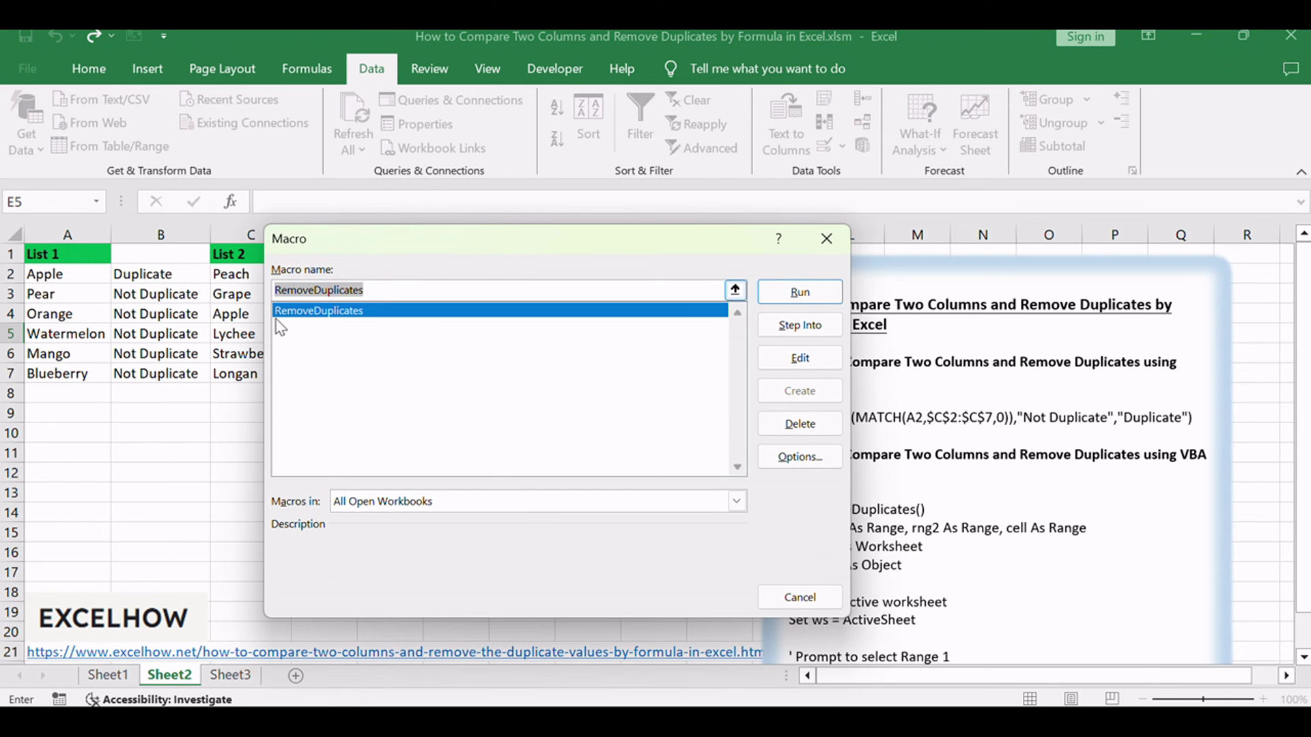
click(310, 292)
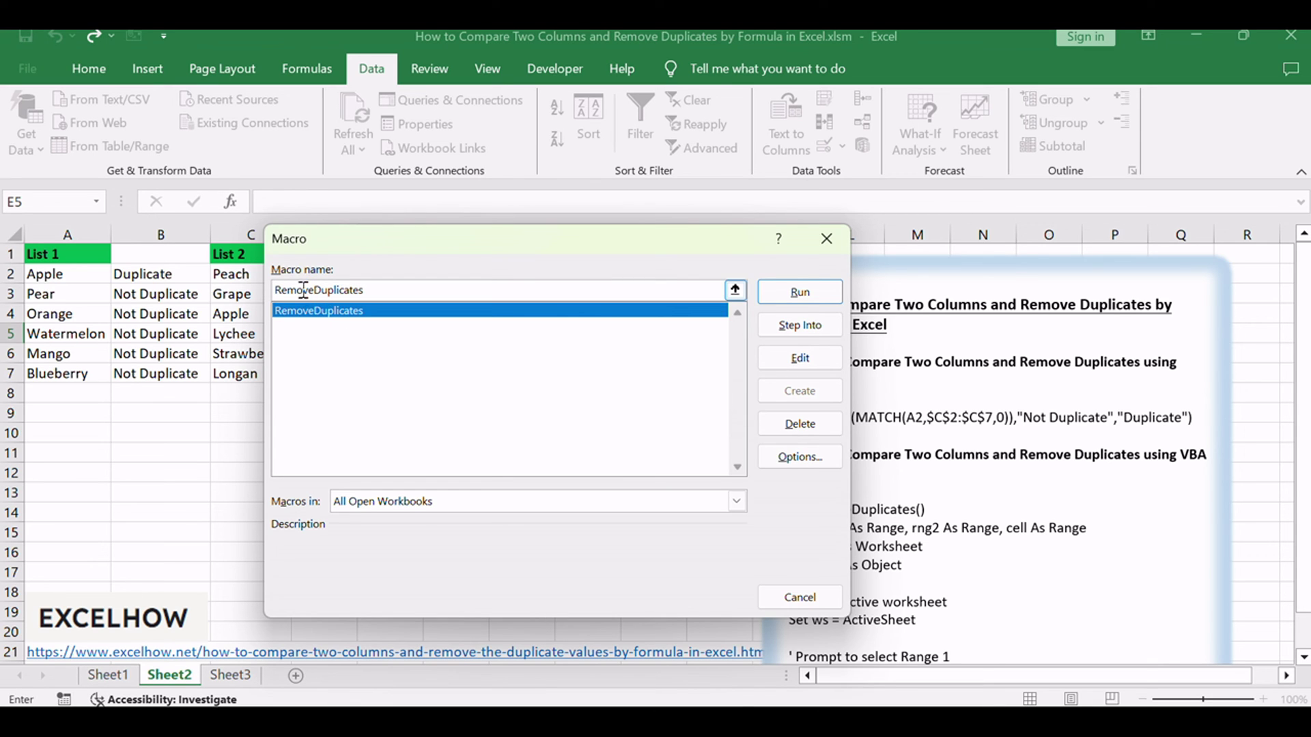
click(293, 310)
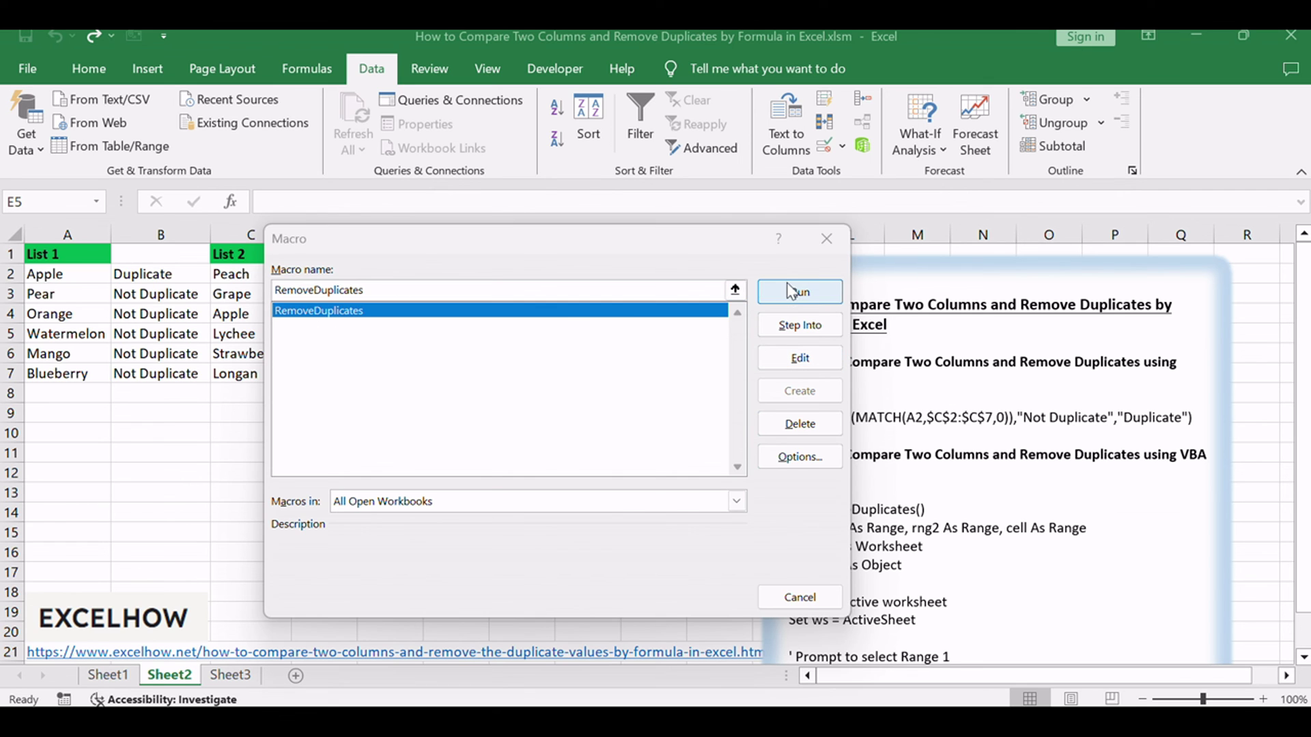
click(766, 291)
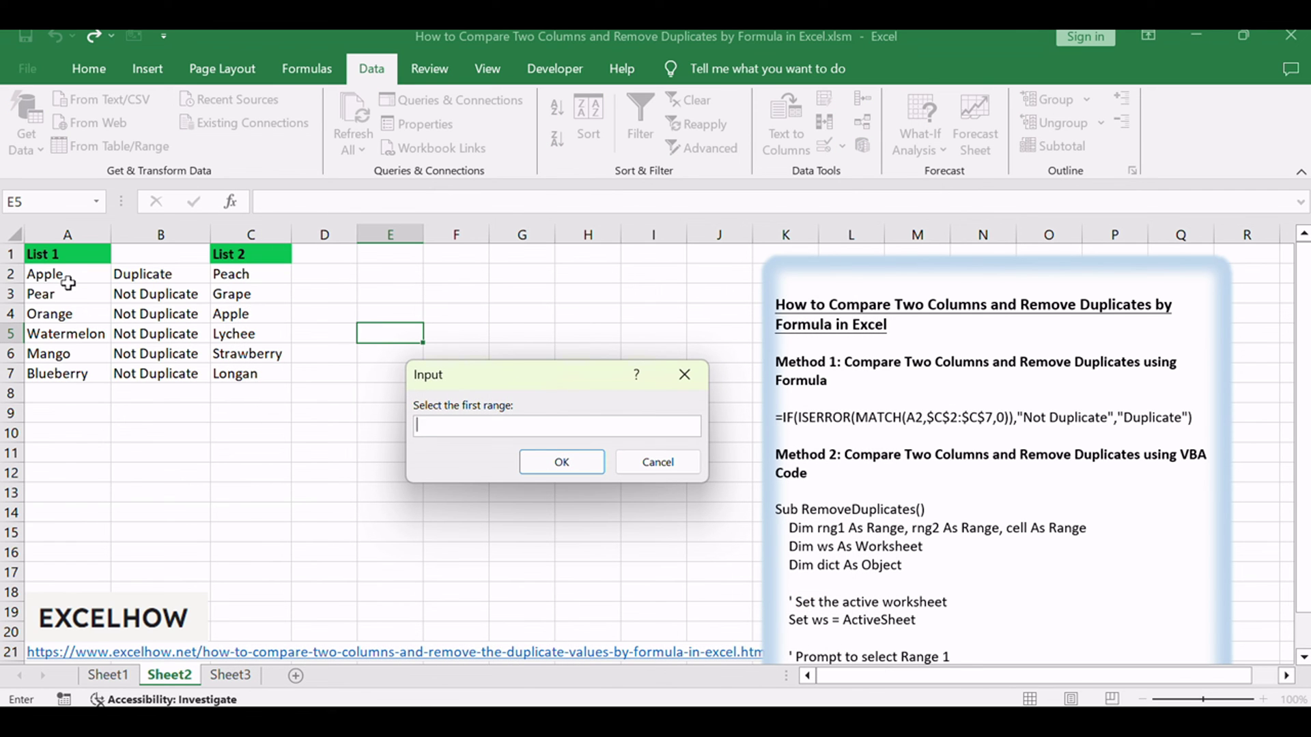
Step: Give the macro A2:A7 as the first range and C2:C7 as the second, clearing Apple
drag(57, 273, 63, 373)
click(494, 430)
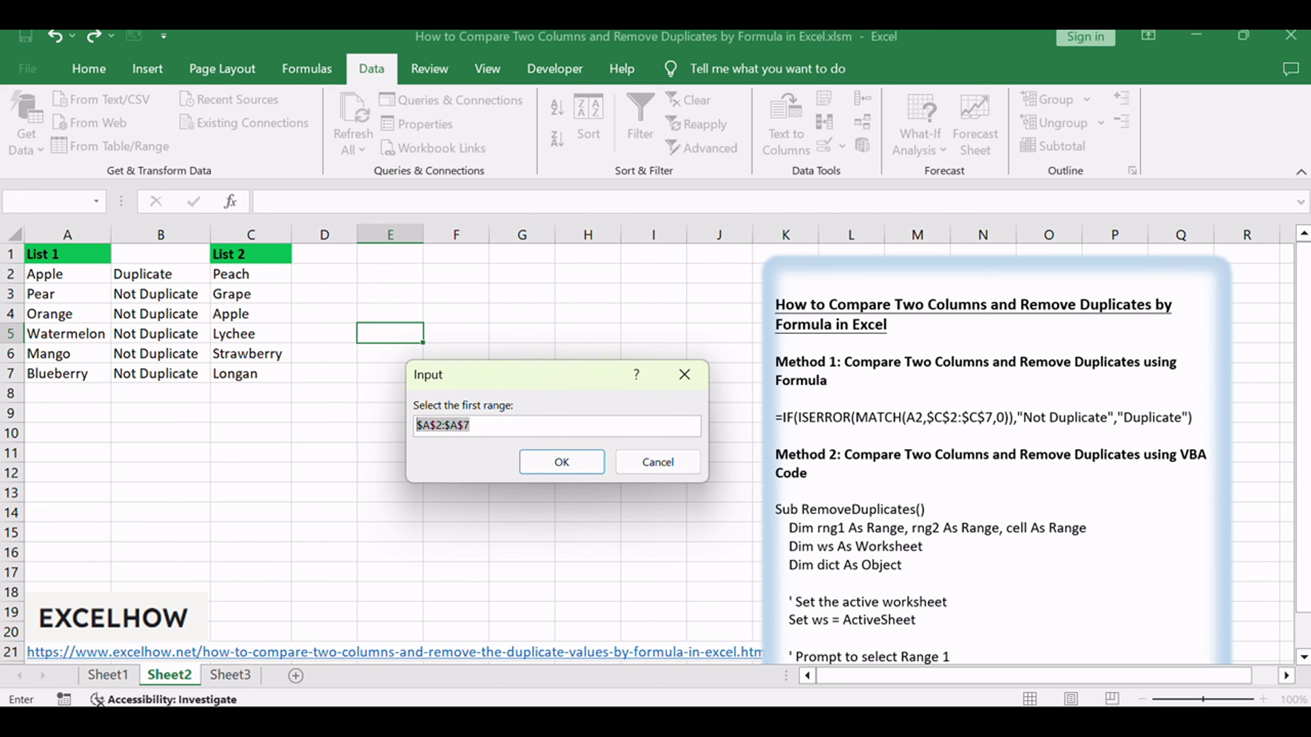
key(Return)
click(557, 460)
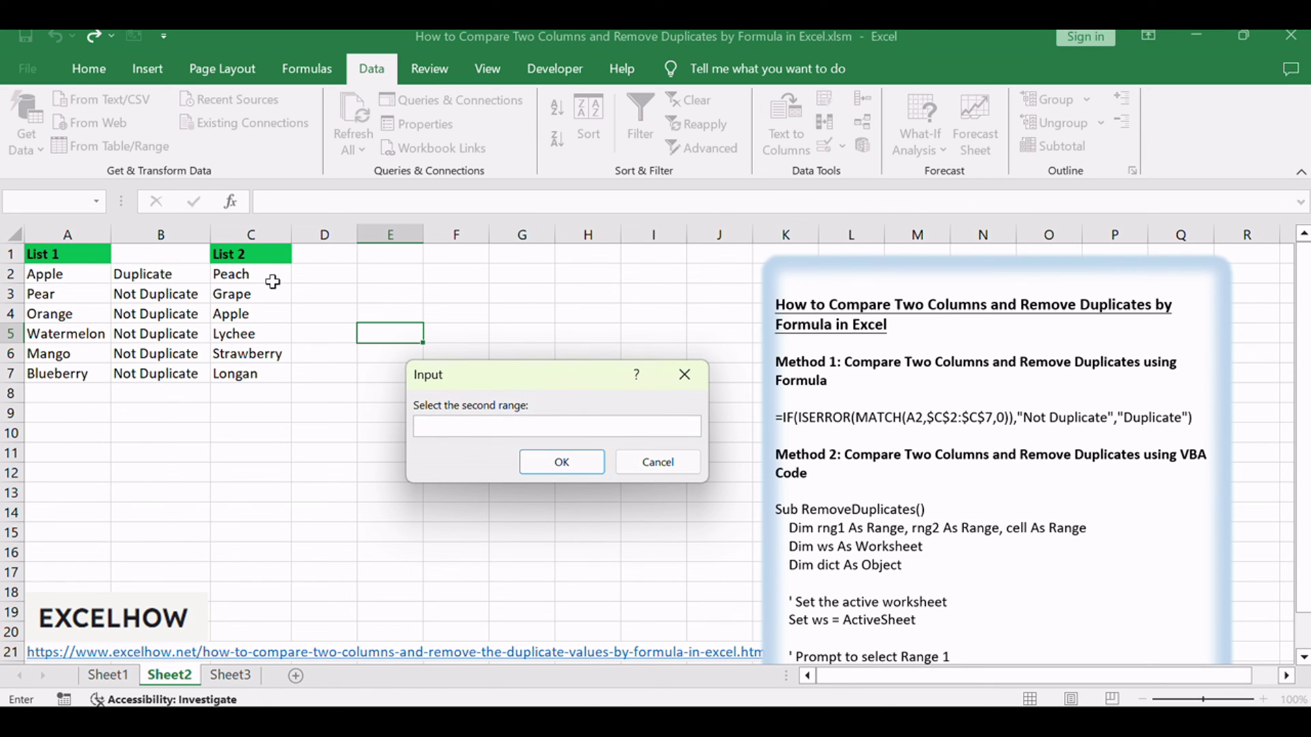
drag(272, 279, 252, 370)
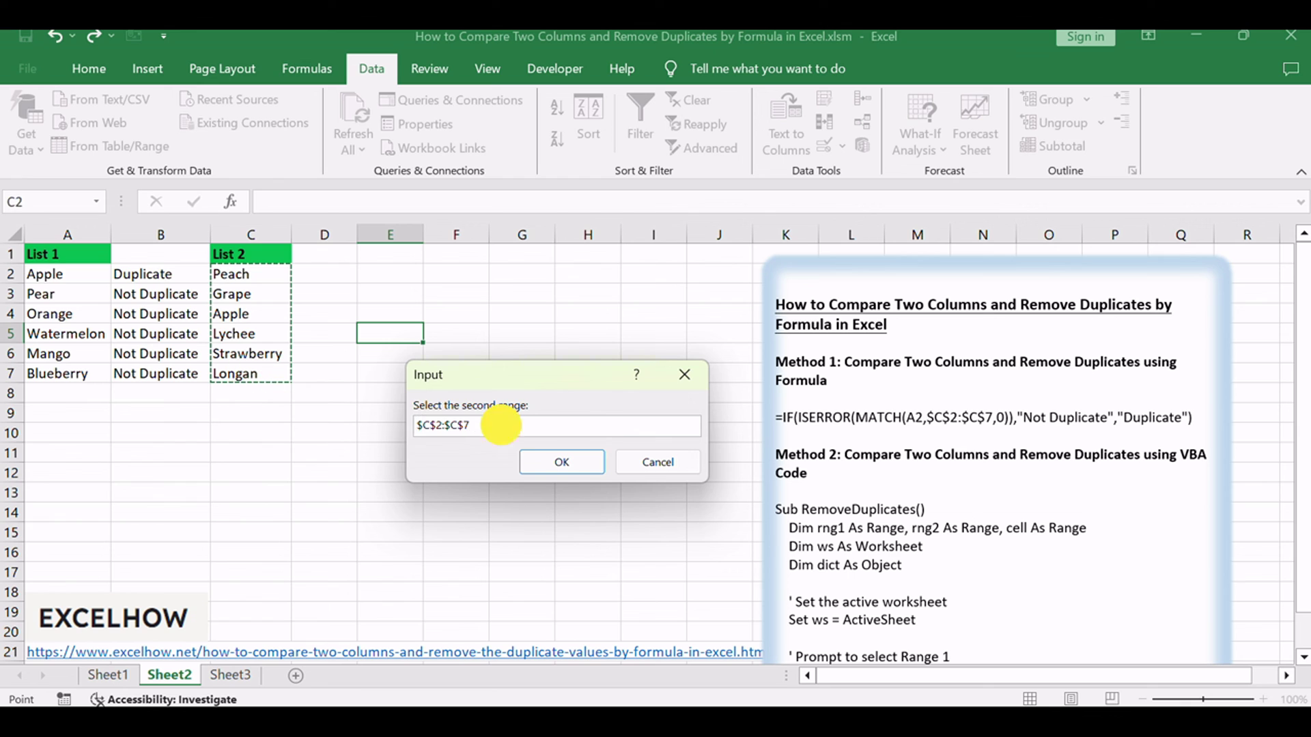
click(546, 461)
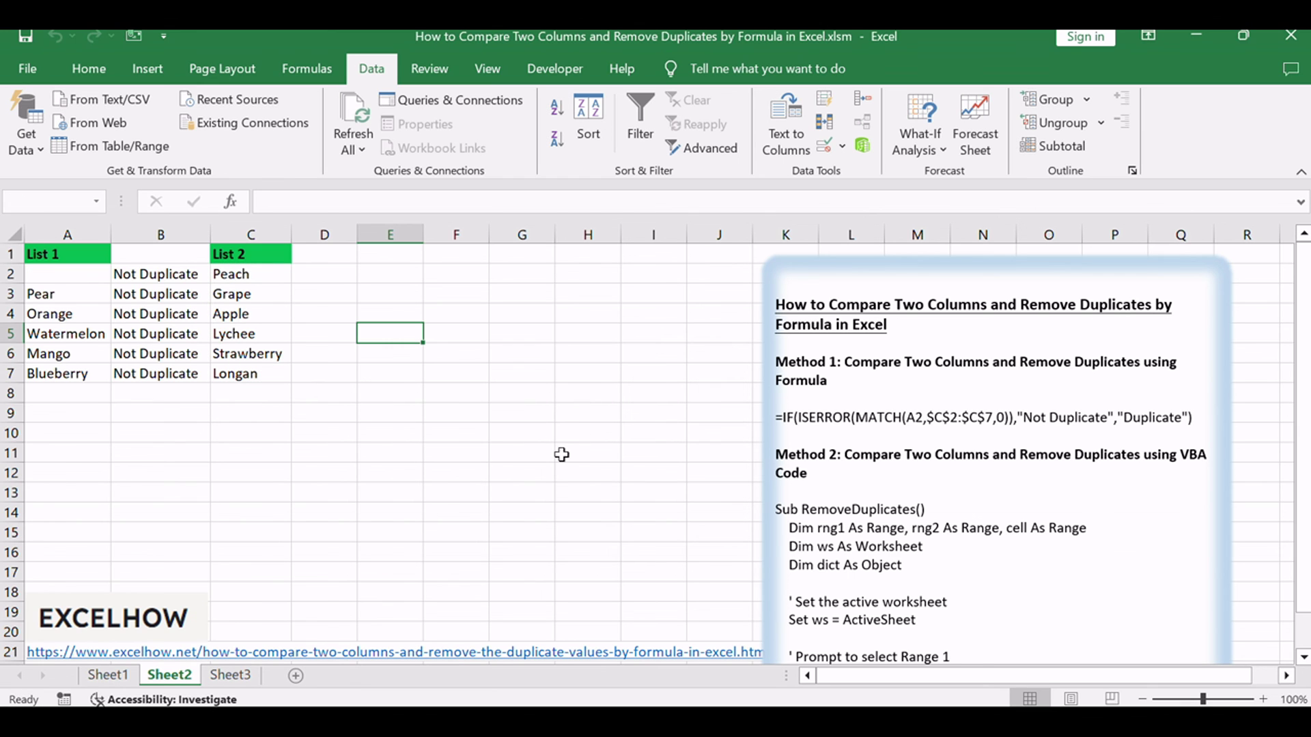
click(66, 278)
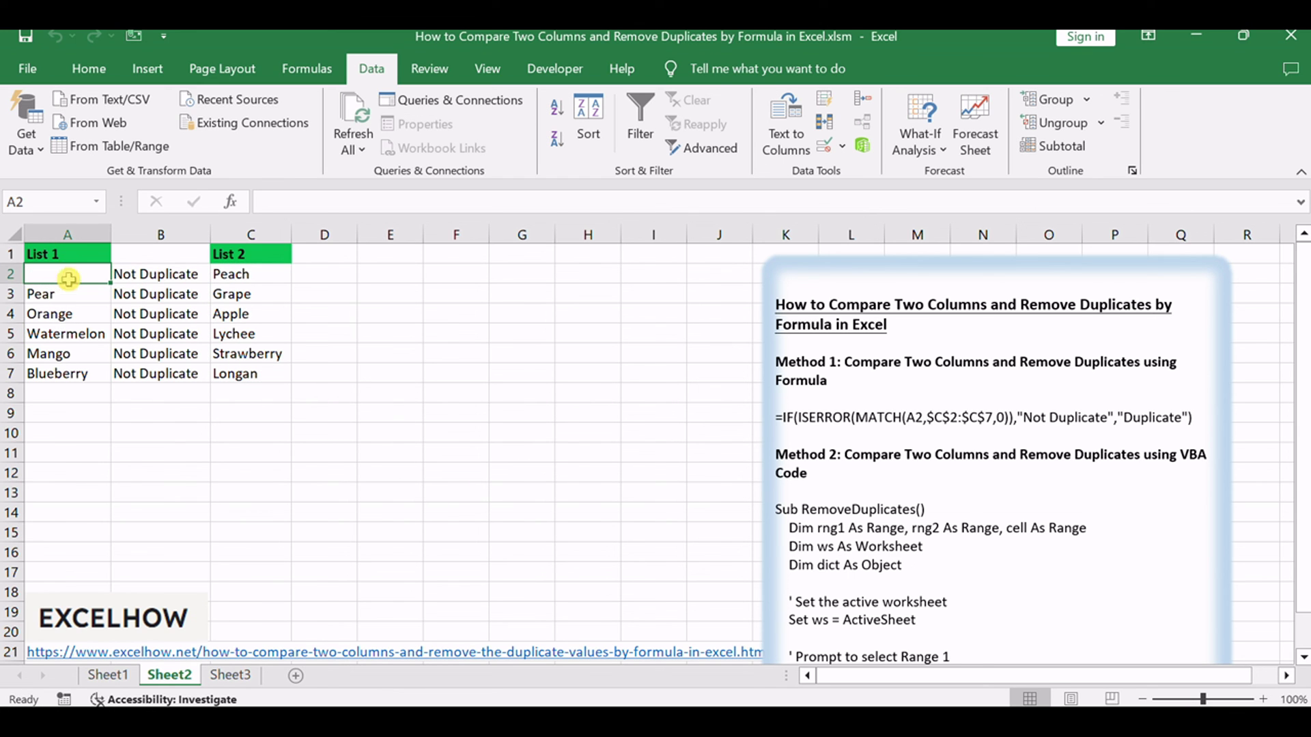